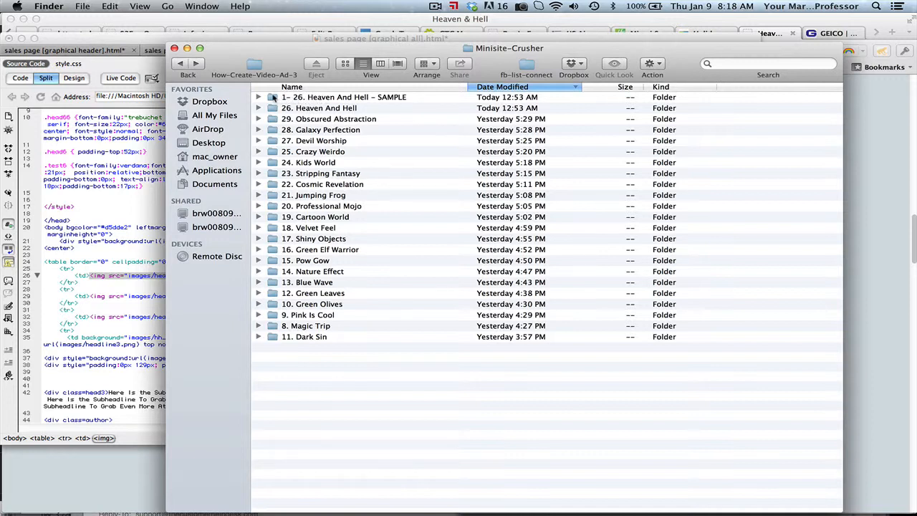
Step: Open the "1- 26. Heaven And Hell - SAMPLE" folder and preview headline4.png from its images folder
{"action": "double_click", "coordinate": [272, 97]}
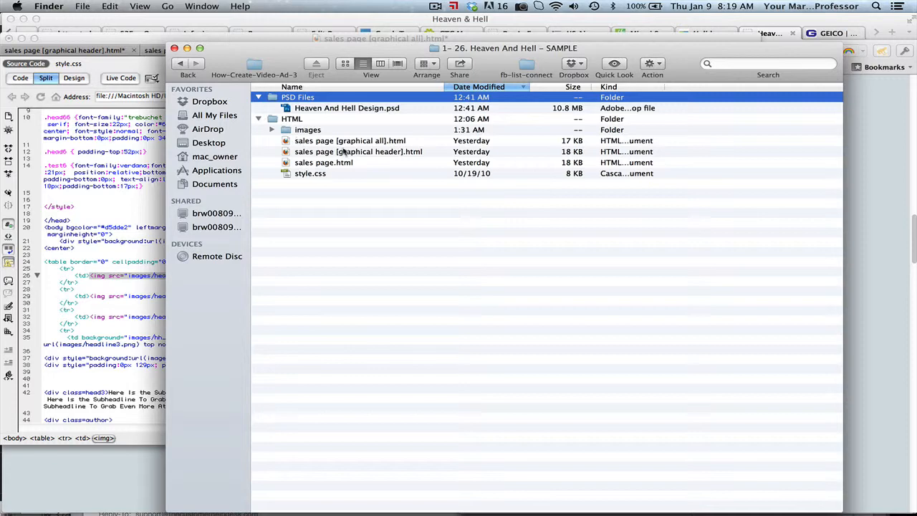
{"action": "left_click", "coordinate": [285, 130]}
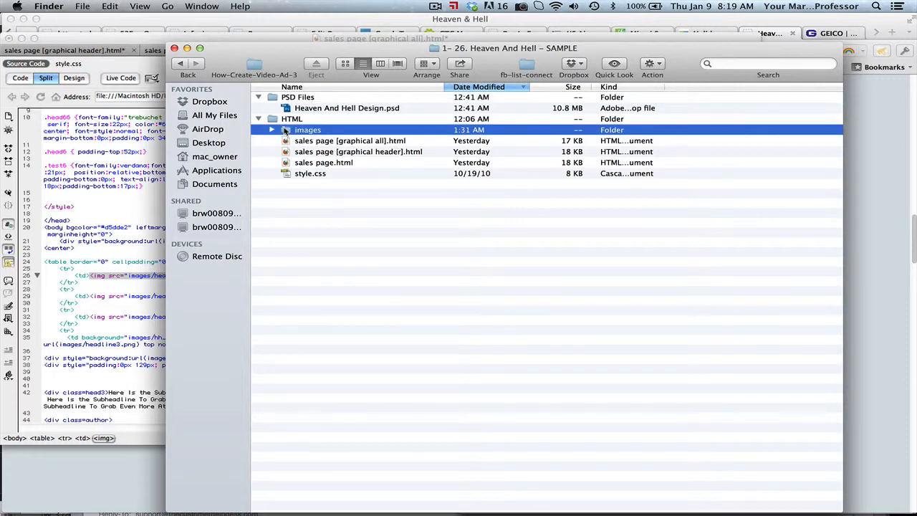
{"action": "double_click", "coordinate": [285, 131]}
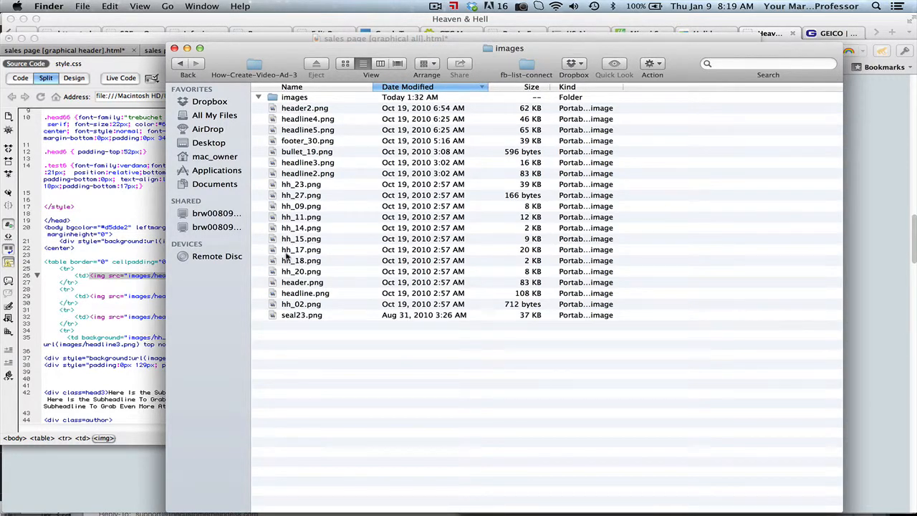
{"action": "double_click", "coordinate": [313, 120]}
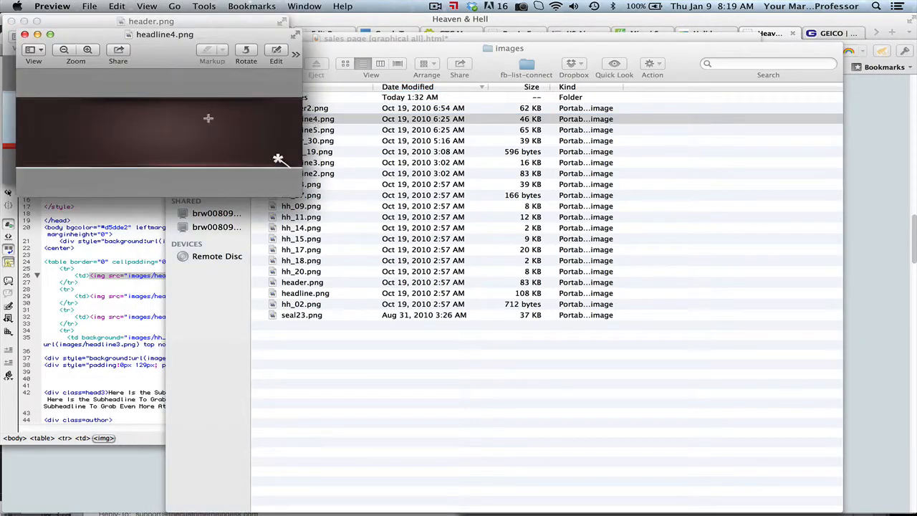
{"action": "left_click", "coordinate": [25, 34]}
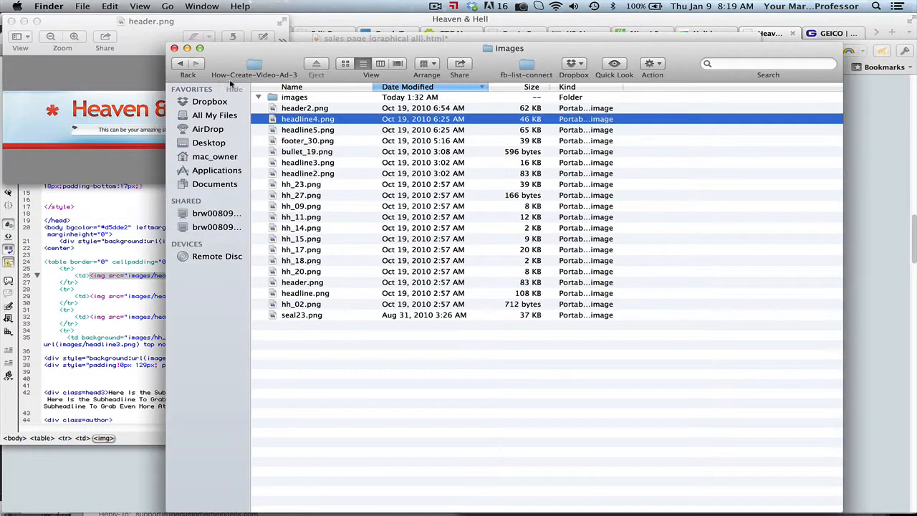
{"action": "left_click", "coordinate": [180, 64]}
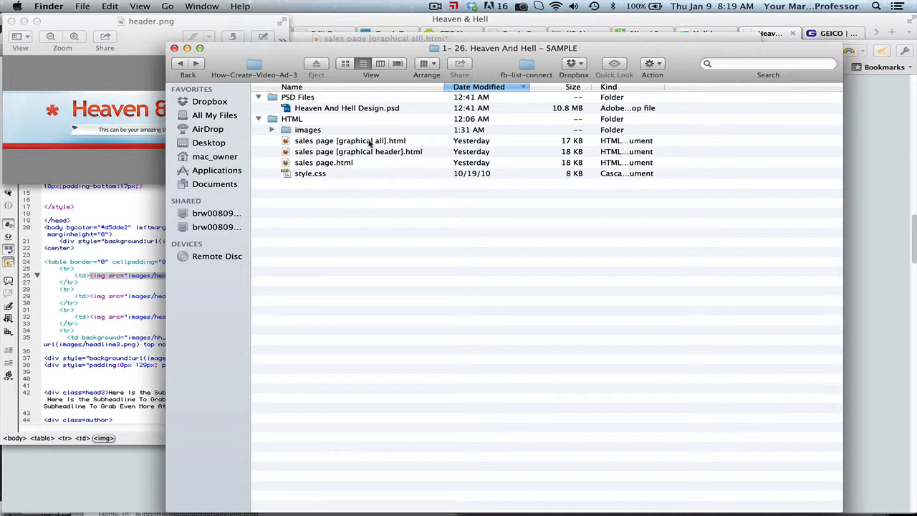
Step: Open "sales page [graphical header].html" with Adobe Dreamweaver CS5
{"action": "left_click", "coordinate": [352, 153]}
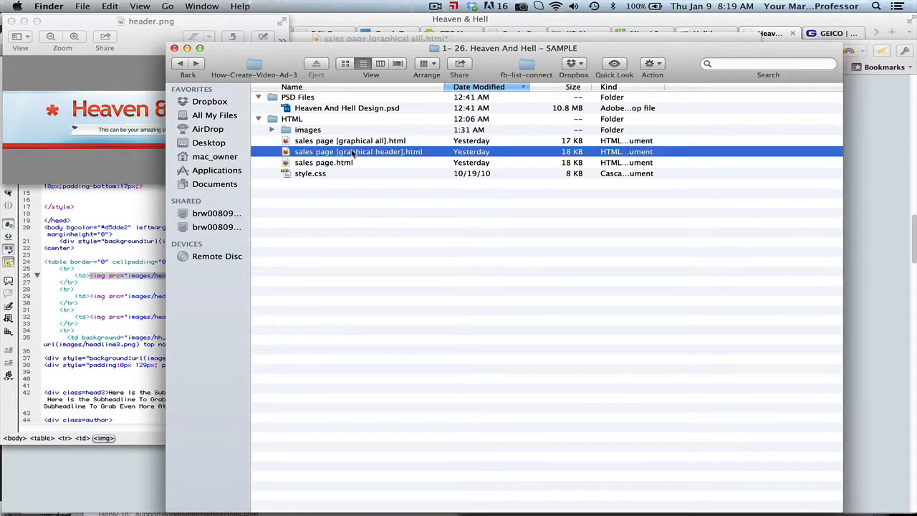
{"action": "right_click", "coordinate": [352, 153]}
{"action": "mouse_move", "coordinate": [384, 163]}
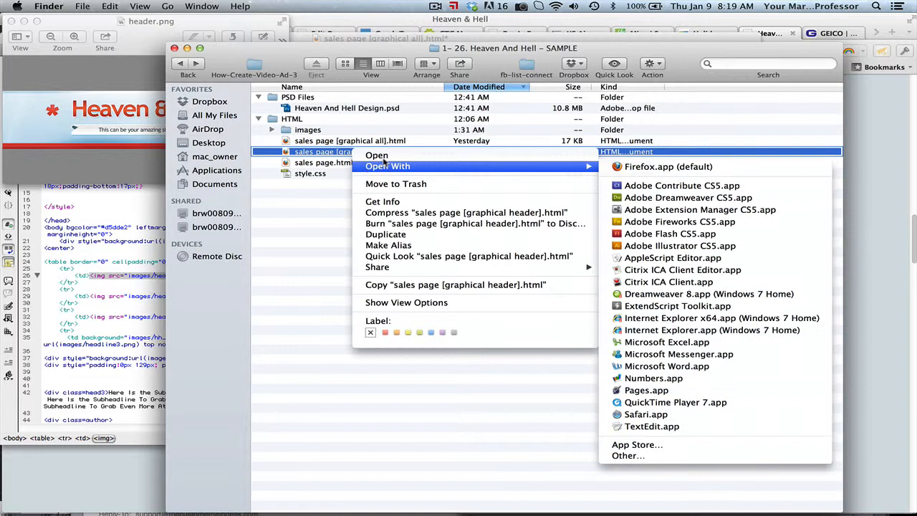
{"action": "left_click", "coordinate": [688, 198]}
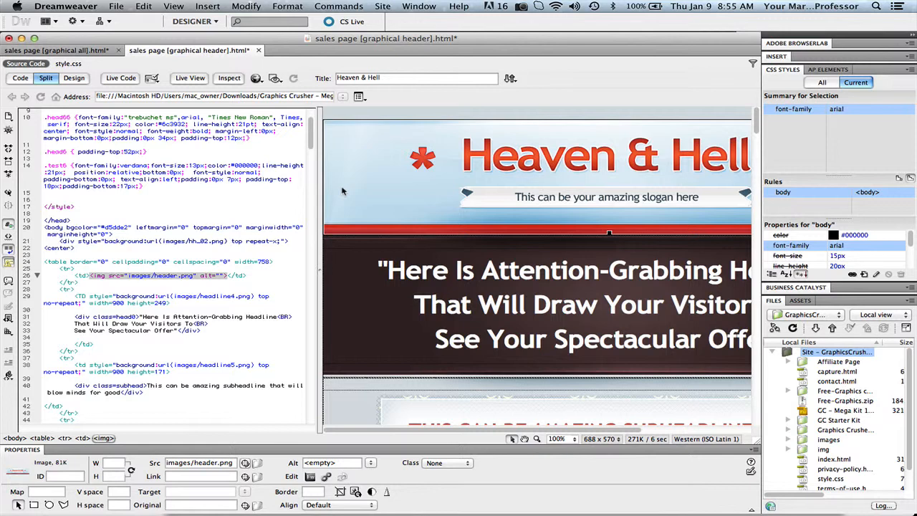
Step: Examine the graphical header, the headline text and the subheadline area of the sales page
{"action": "scroll", "coordinate": [342, 191], "scroll_direction": "down", "scroll_amount": 2}
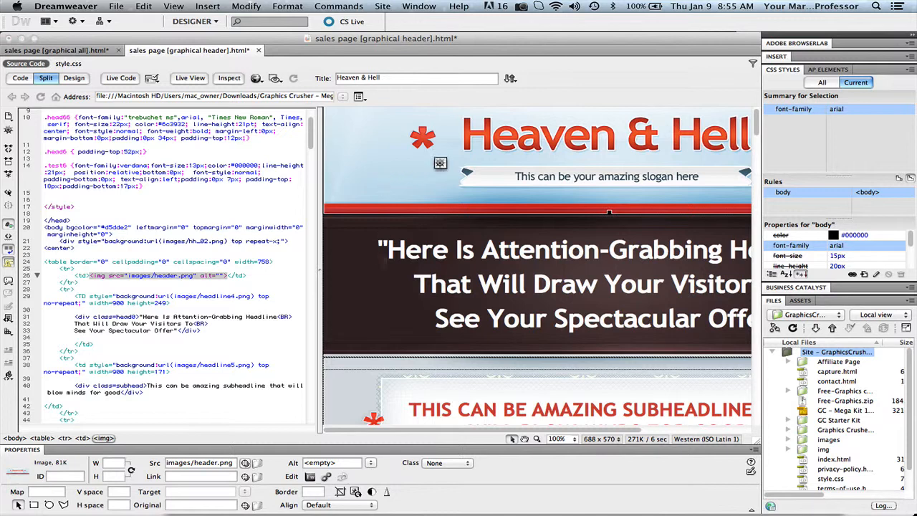
{"action": "left_click", "coordinate": [403, 250]}
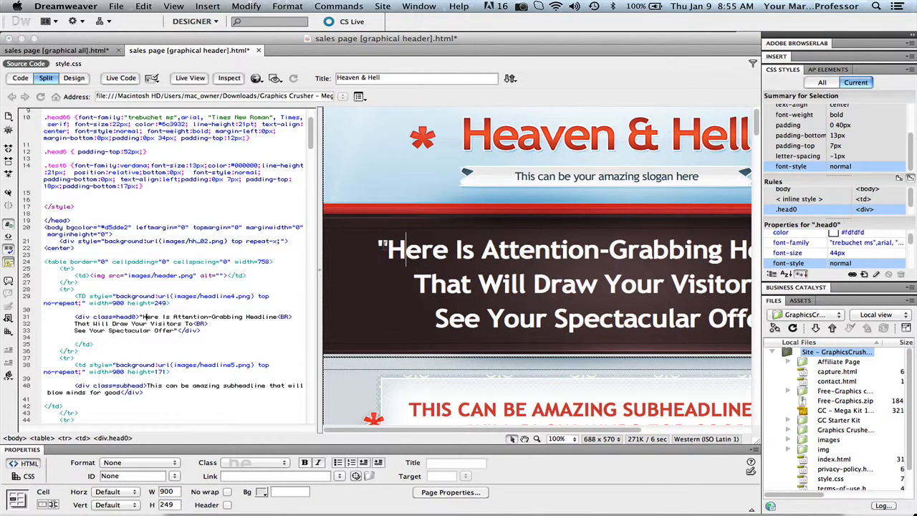
{"action": "left_click_drag", "start_coordinate": [387, 250], "coordinate": [544, 308]}
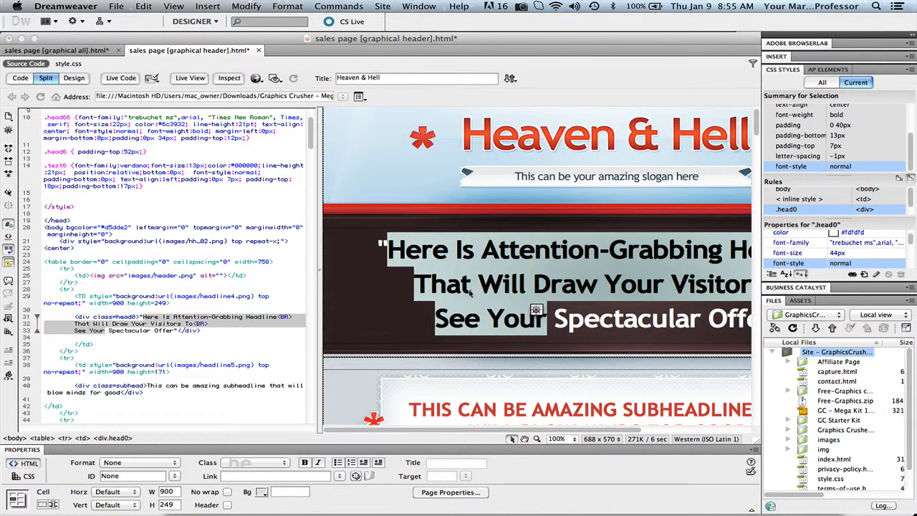
{"action": "scroll", "coordinate": [482, 308], "scroll_direction": "down", "scroll_amount": 2}
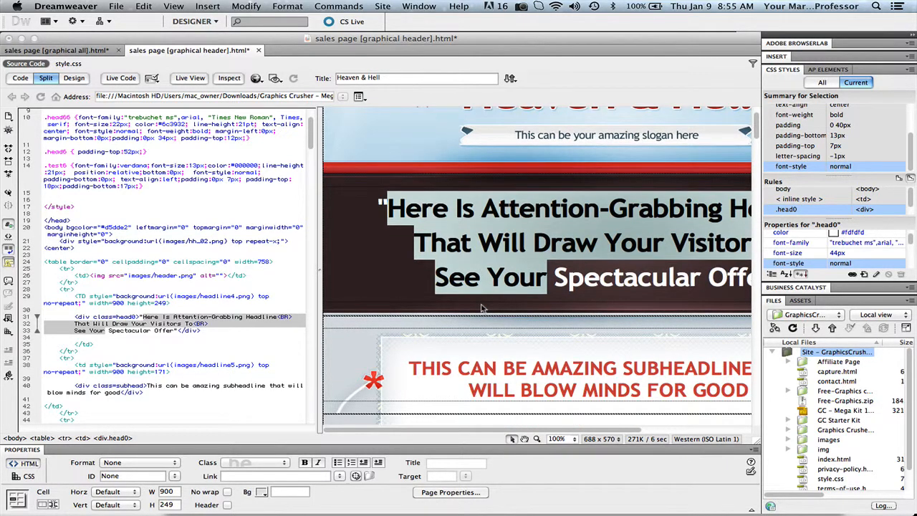
{"action": "scroll", "coordinate": [489, 337], "scroll_direction": "up", "scroll_amount": 3}
{"action": "left_click", "coordinate": [509, 179]}
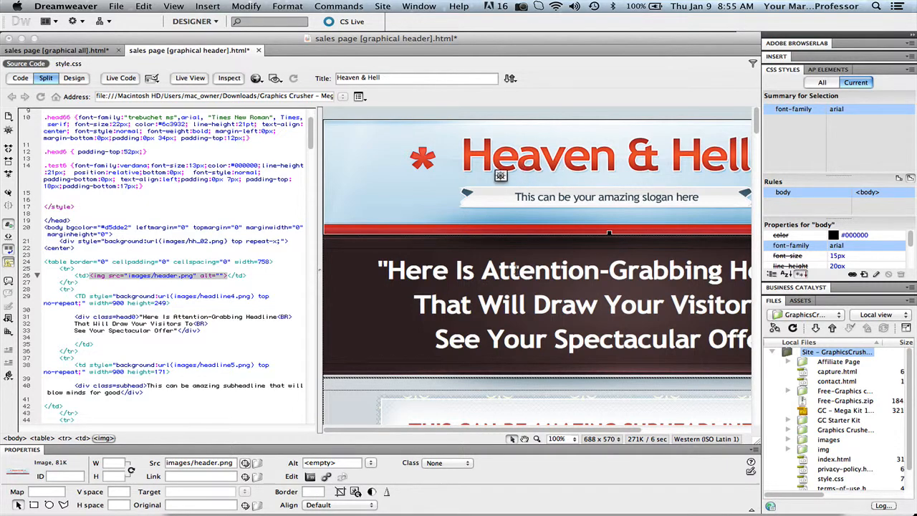
{"action": "scroll", "coordinate": [537, 266], "scroll_direction": "down", "scroll_amount": 2}
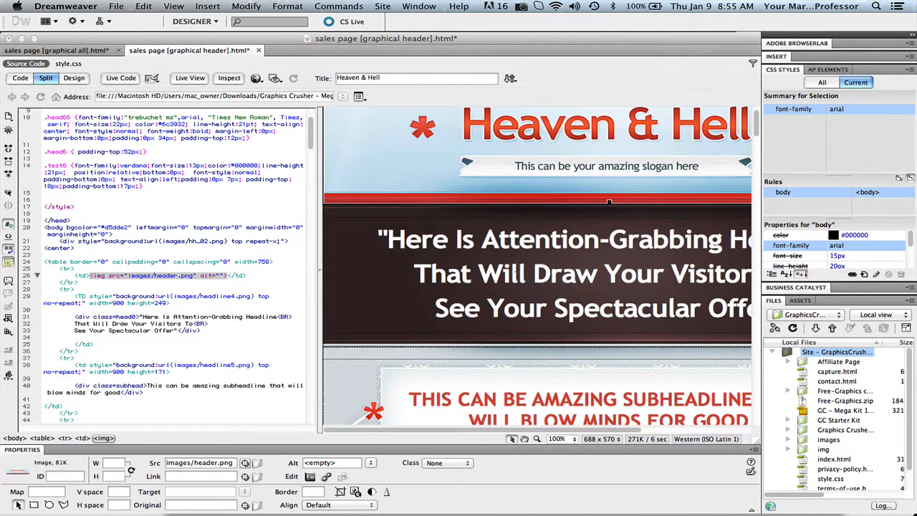
{"action": "scroll", "coordinate": [609, 202], "scroll_direction": "down", "scroll_amount": 1}
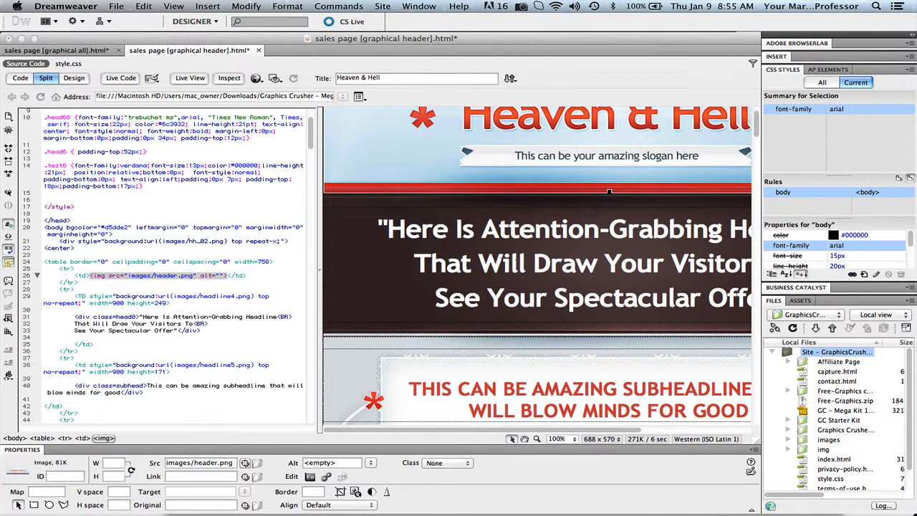
Step: Replace the whole three-line headline with the quoted placeholder text "jfdkla;fjdkal;fjdakl;fjdakl;f"
{"action": "left_click", "coordinate": [467, 231]}
{"action": "scroll", "coordinate": [494, 272], "scroll_direction": "down", "scroll_amount": 8}
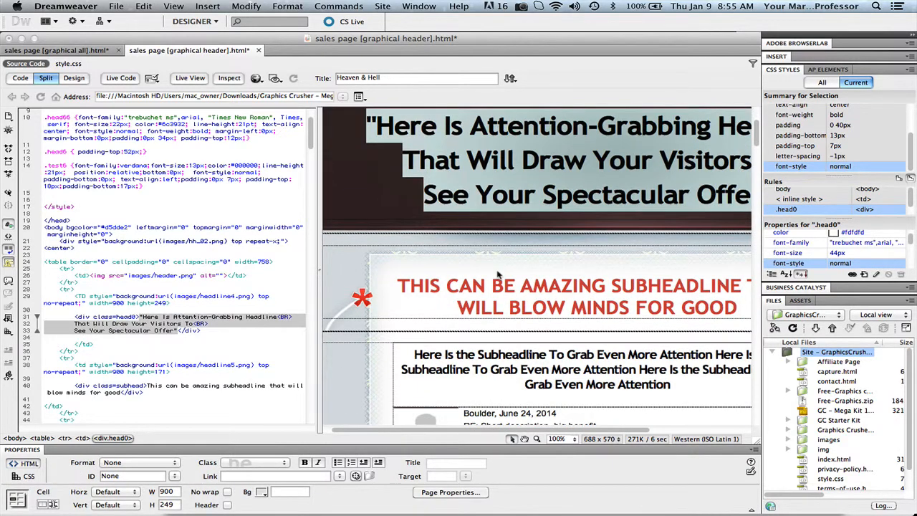
{"action": "scroll", "coordinate": [490, 269], "scroll_direction": "up", "scroll_amount": 4}
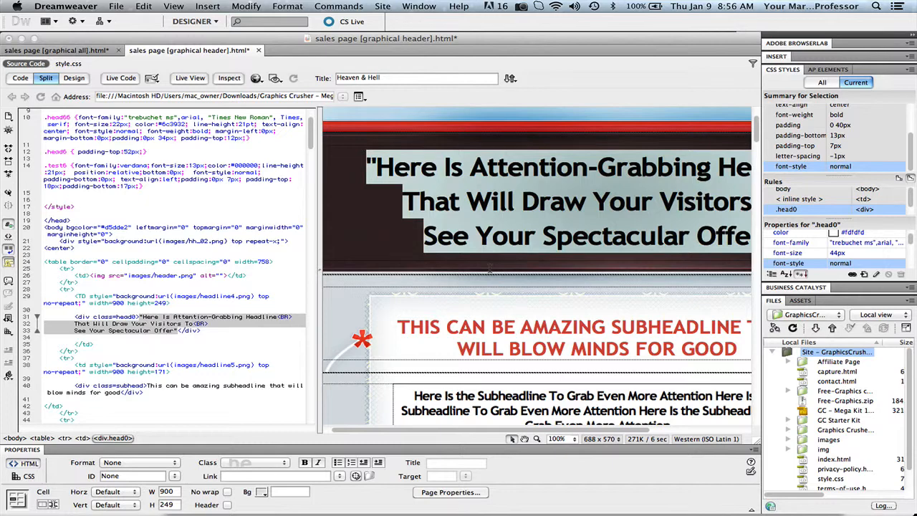
{"action": "type", "text": "\"jfdkla;fjdkal;fjdakl;"}
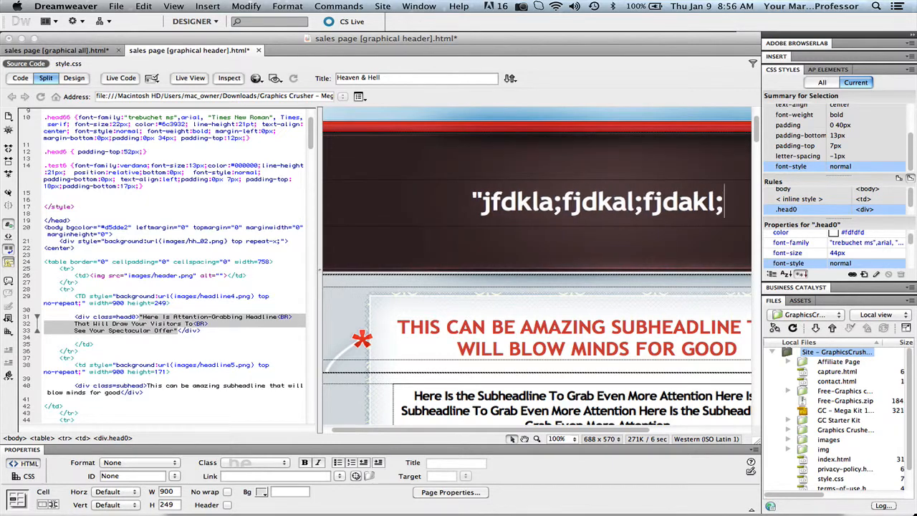
{"action": "type", "text": "fjdakl;fjdakl;\""}
Step: Remove the word "will" from the red subheadline below the headline banner
{"action": "scroll", "coordinate": [489, 297], "scroll_direction": "down", "scroll_amount": 4}
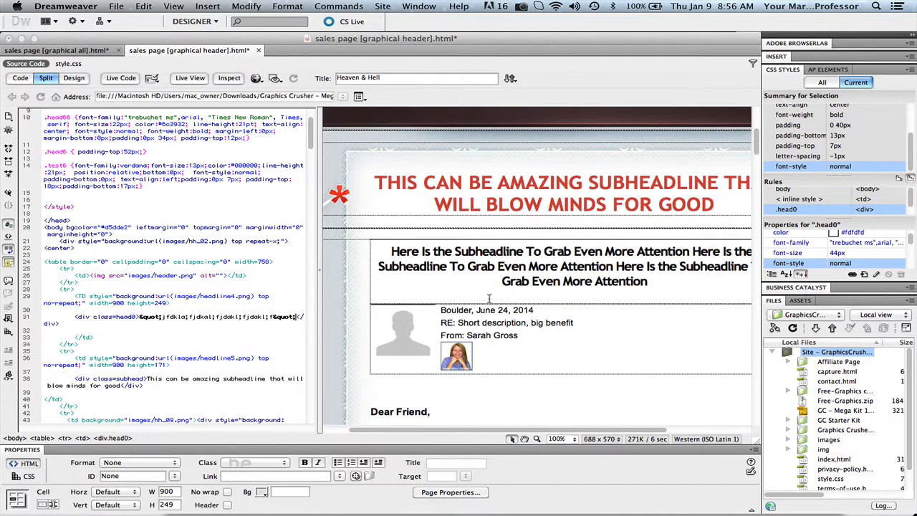
{"action": "double_click", "coordinate": [456, 204]}
{"action": "type", "text": "DFA"}
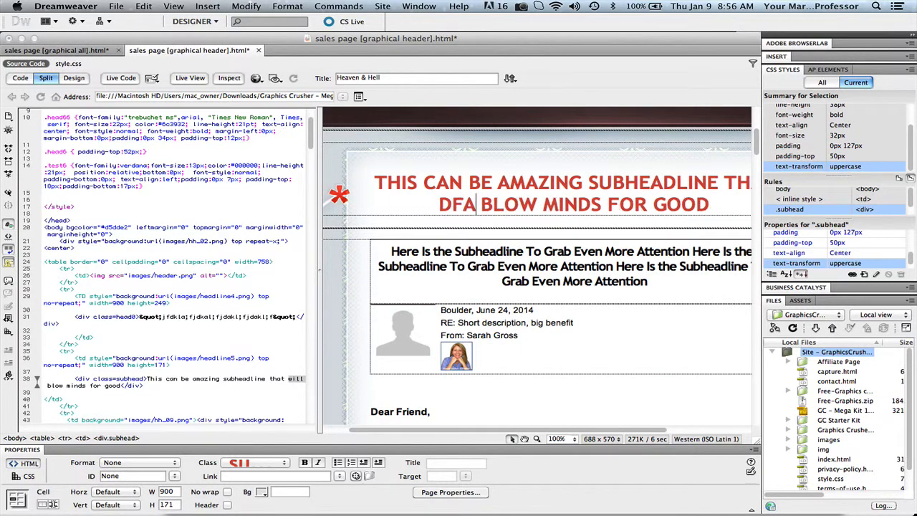
{"action": "type", "text": "FDA"}
{"action": "key", "text": "BackSpace"}
{"action": "key", "text": "BackSpace"}
{"action": "key", "text": "BackSpace"}
{"action": "key", "text": "BackSpace"}
{"action": "key", "text": "BackSpace"}
{"action": "key", "text": "BackSpace"}
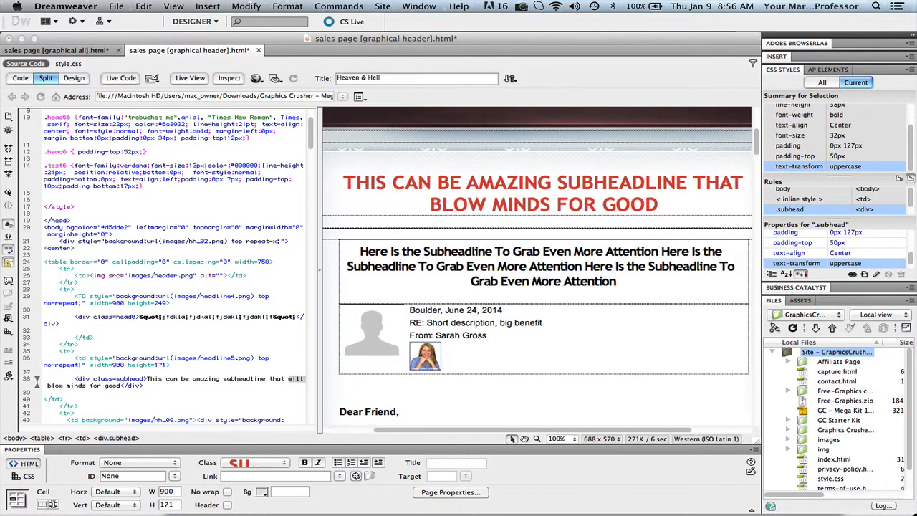
Step: Change the red drop cap of the paragraph after "Dear Friend," to W
{"action": "scroll", "coordinate": [447, 344], "scroll_direction": "down", "scroll_amount": 2}
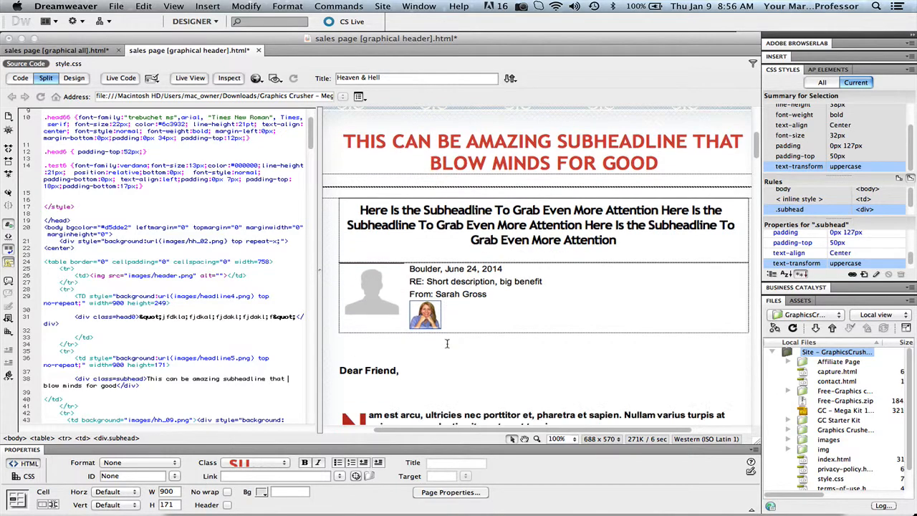
{"action": "scroll", "coordinate": [438, 294], "scroll_direction": "down", "scroll_amount": 5}
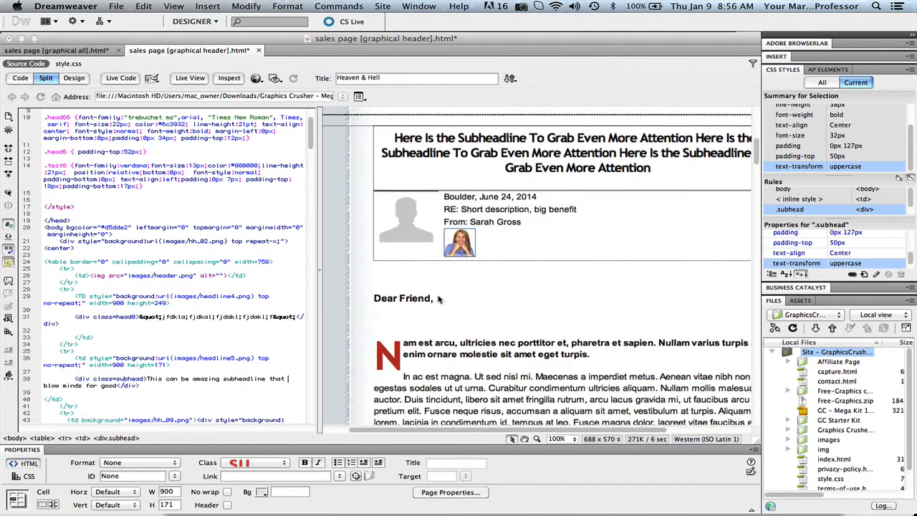
{"action": "left_click", "coordinate": [403, 241]}
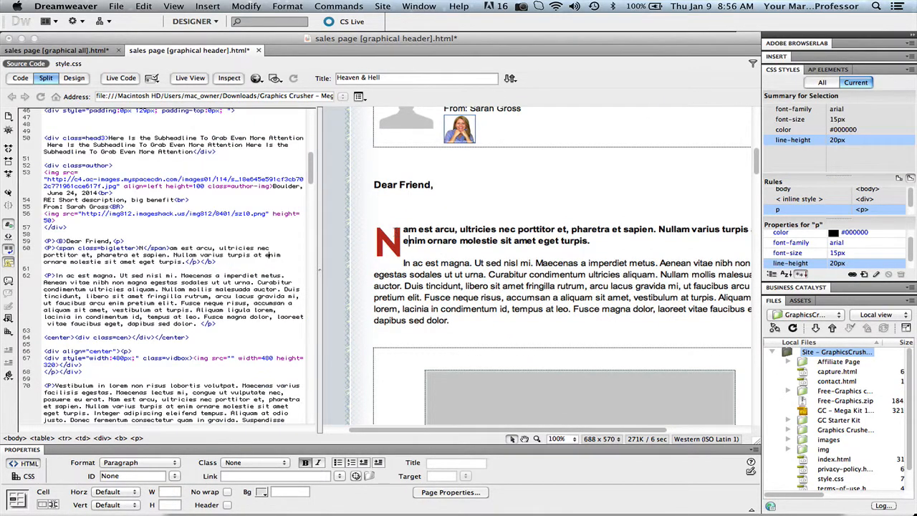
{"action": "left_click_drag", "start_coordinate": [399, 233], "coordinate": [385, 231]}
{"action": "type", "text": "W"}
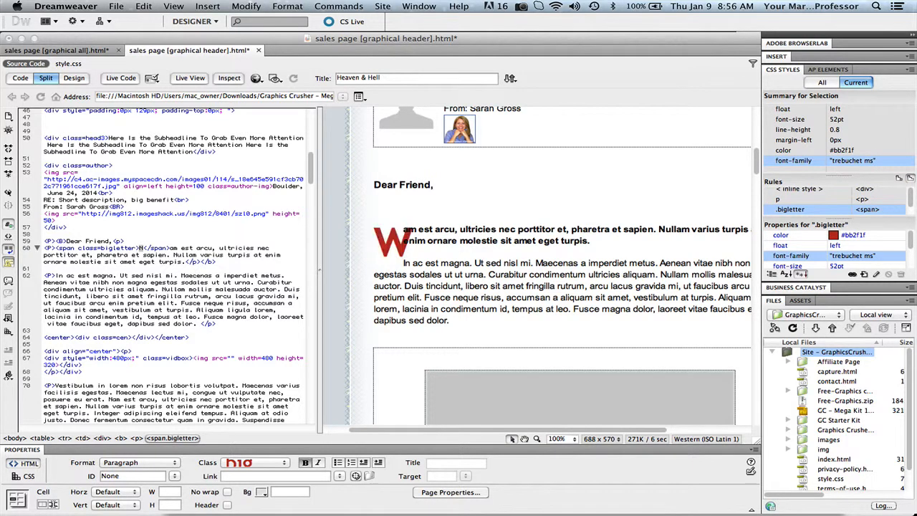
Step: Replace "am est" after the drop cap with "hatever" so the paragraph starts with "Whatever"
{"action": "left_click", "coordinate": [413, 230]}
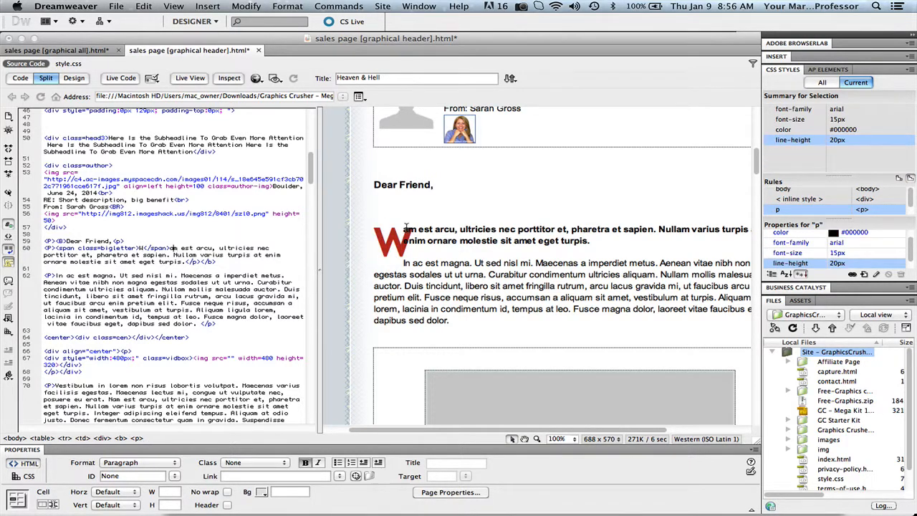
{"action": "left_click_drag", "start_coordinate": [405, 229], "coordinate": [438, 229]}
{"action": "type", "text": "hat"}
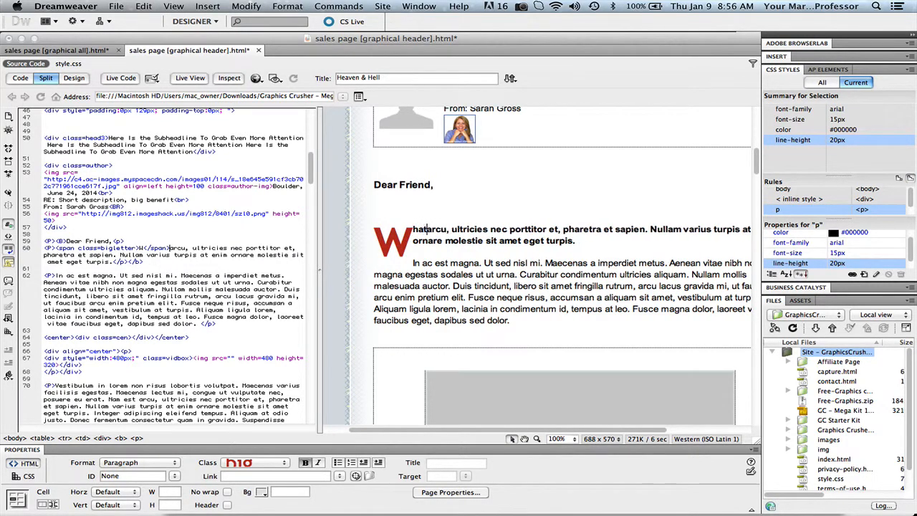
{"action": "type", "text": "ever"}
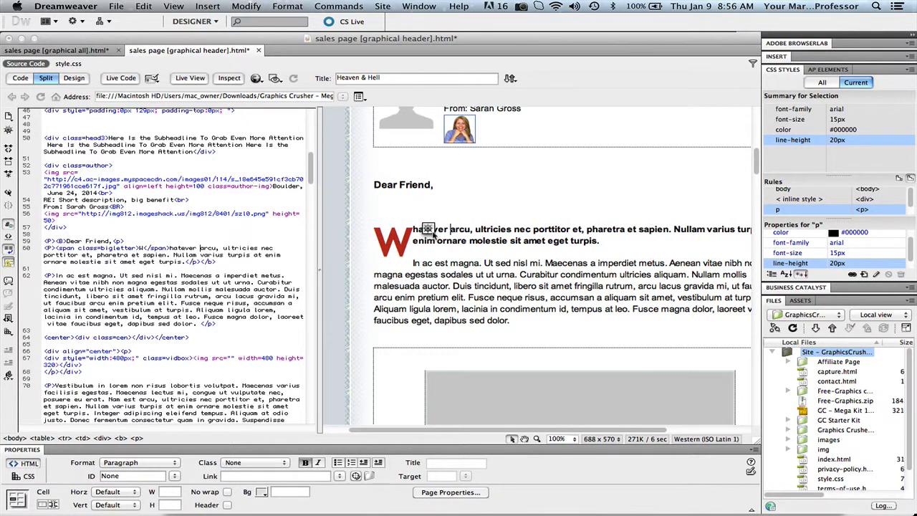
Step: Select the large red drop cap to inspect its style as a separate text element
{"action": "left_click", "coordinate": [416, 237]}
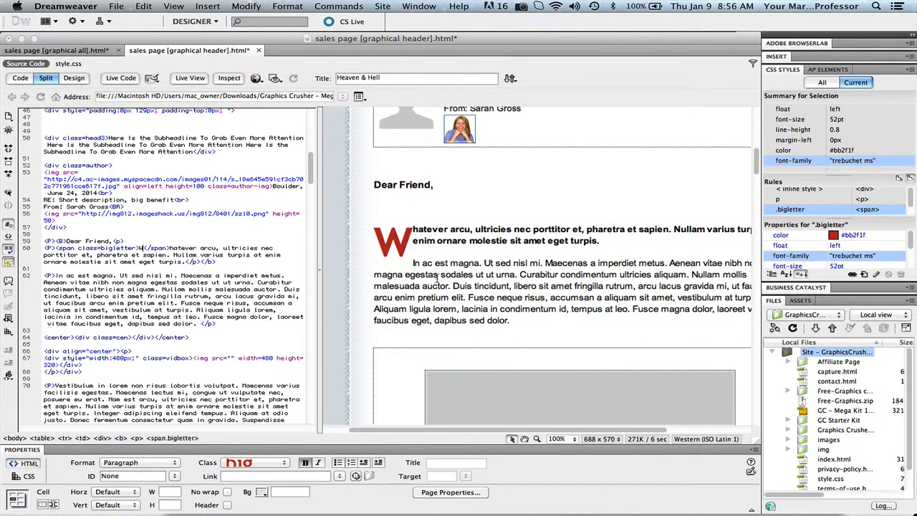
{"action": "double_click", "coordinate": [395, 238]}
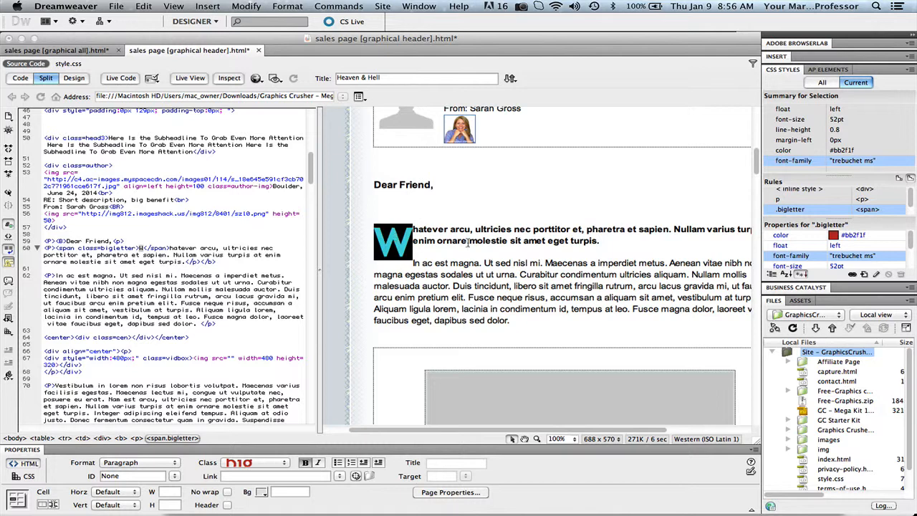
{"action": "left_click", "coordinate": [462, 246]}
{"action": "double_click", "coordinate": [393, 242]}
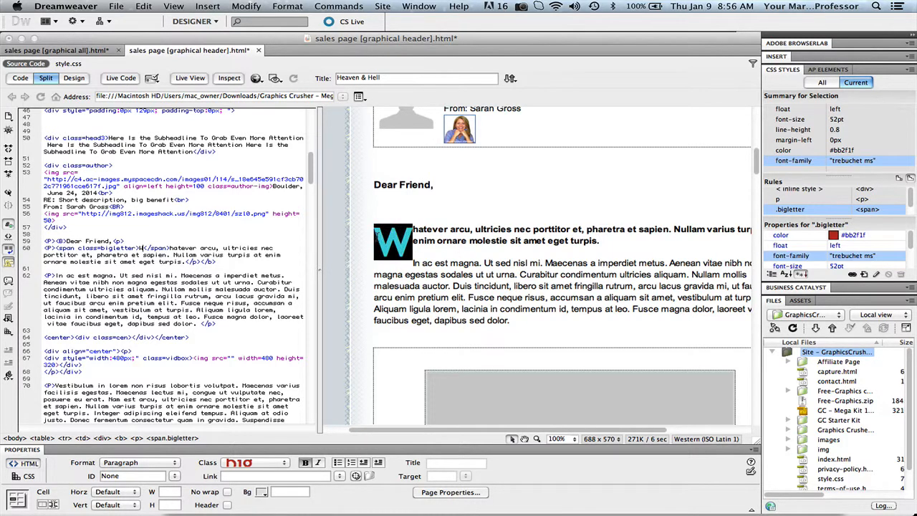
{"action": "left_click", "coordinate": [413, 237]}
{"action": "left_click_drag", "start_coordinate": [413, 237], "coordinate": [361, 237]}
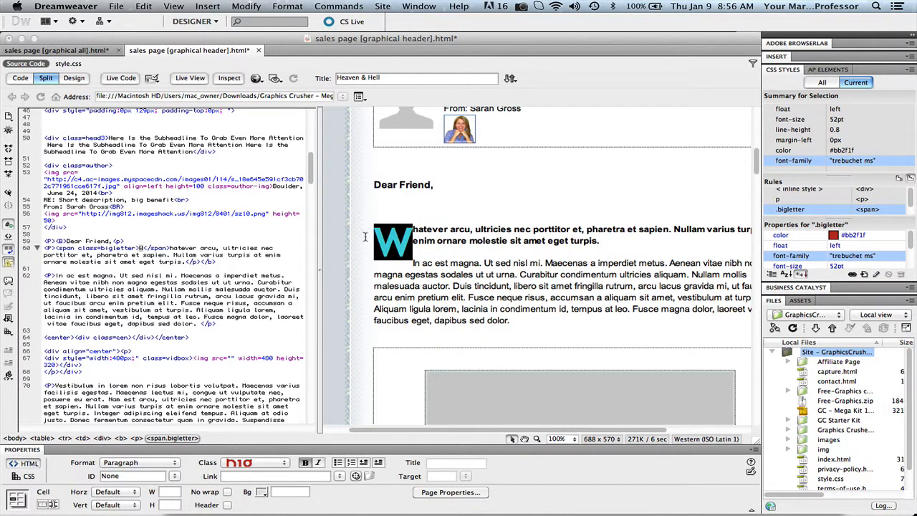
{"action": "left_click", "coordinate": [438, 236]}
Step: Select the 480 x 320 video placeholder and examine its image tag in the page code
{"action": "scroll", "coordinate": [438, 289], "scroll_direction": "down", "scroll_amount": 5}
{"action": "scroll", "coordinate": [438, 288], "scroll_direction": "down", "scroll_amount": 4}
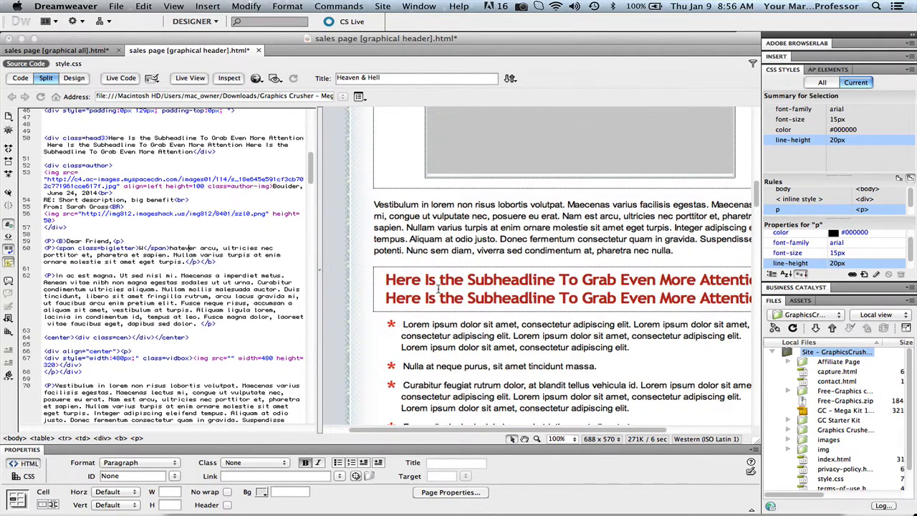
{"action": "scroll", "coordinate": [438, 289], "scroll_direction": "up", "scroll_amount": 2}
{"action": "left_click", "coordinate": [542, 228]}
{"action": "scroll", "coordinate": [534, 237], "scroll_direction": "up", "scroll_amount": 3}
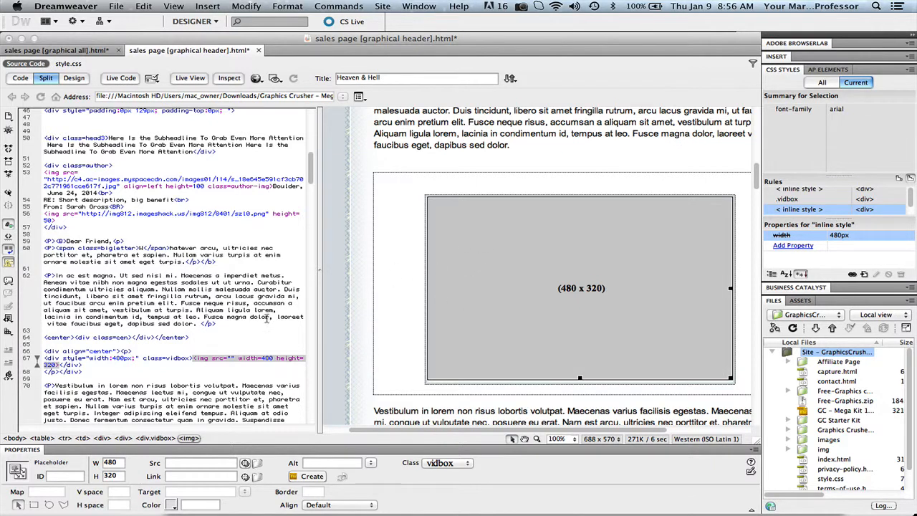
{"action": "scroll", "coordinate": [236, 358], "scroll_direction": "down", "scroll_amount": 1}
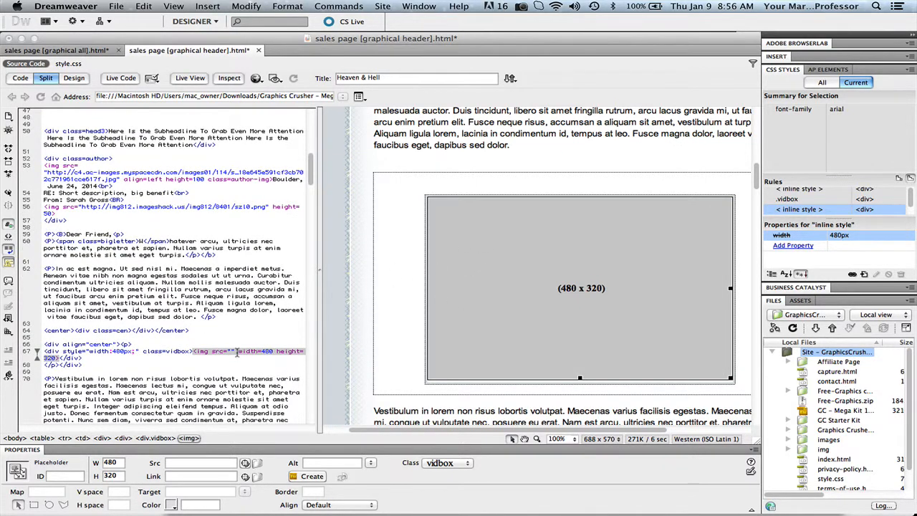
{"action": "scroll", "coordinate": [237, 341], "scroll_direction": "down", "scroll_amount": 3}
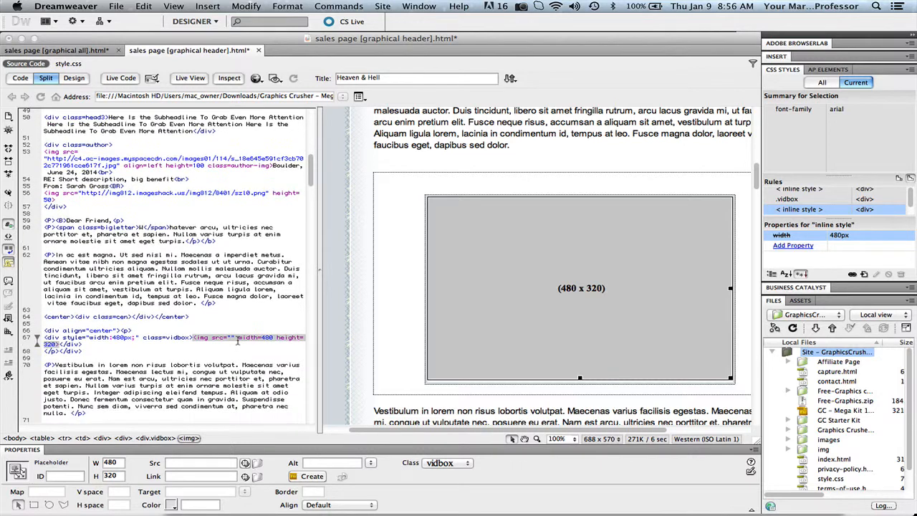
{"action": "scroll", "coordinate": [470, 334], "scroll_direction": "down", "scroll_amount": 5}
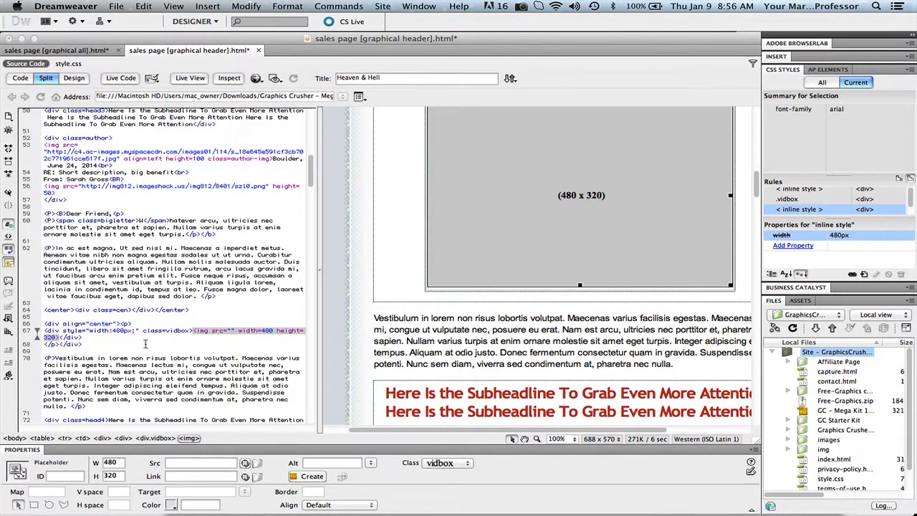
Step: Select the first testimonial's 130 x 130 photo placeholder and locate its empty image source in the code
{"action": "scroll", "coordinate": [147, 347], "scroll_direction": "down", "scroll_amount": 5}
{"action": "scroll", "coordinate": [530, 366], "scroll_direction": "down", "scroll_amount": 2}
{"action": "scroll", "coordinate": [530, 365], "scroll_direction": "down", "scroll_amount": 15}
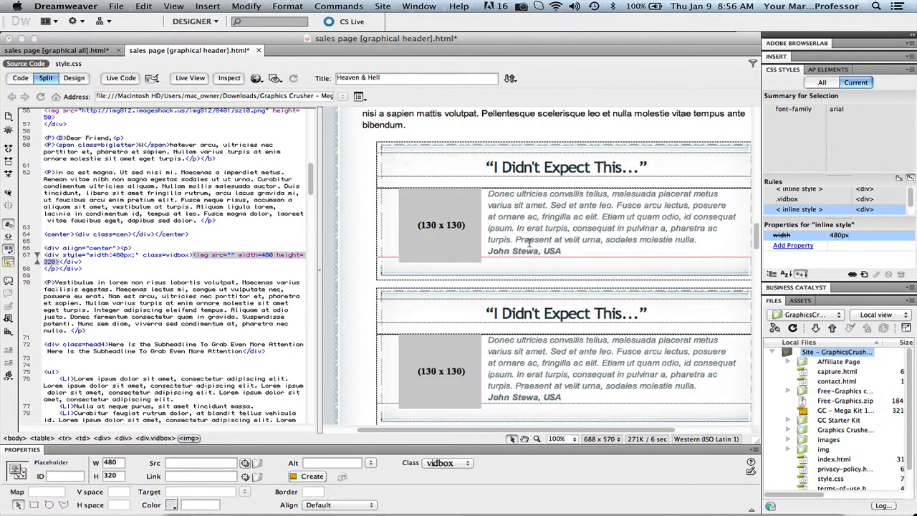
{"action": "left_click", "coordinate": [467, 210]}
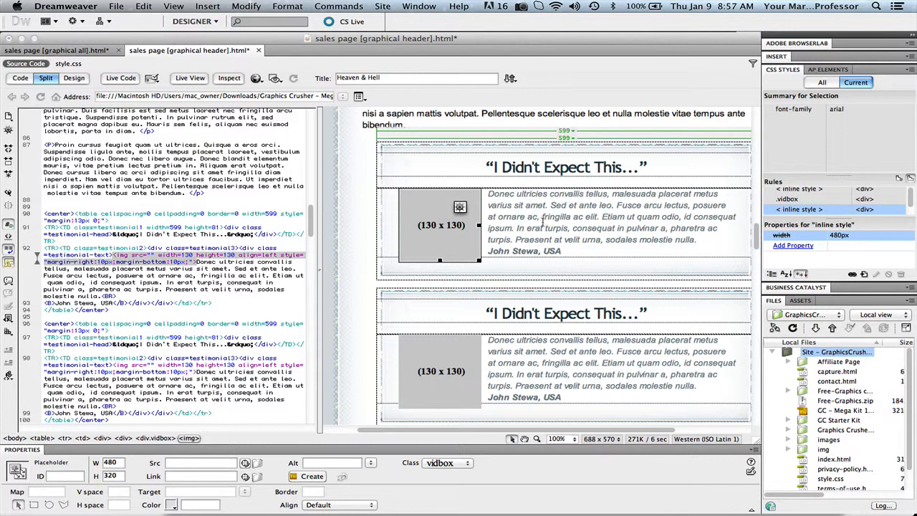
{"action": "left_click", "coordinate": [421, 214]}
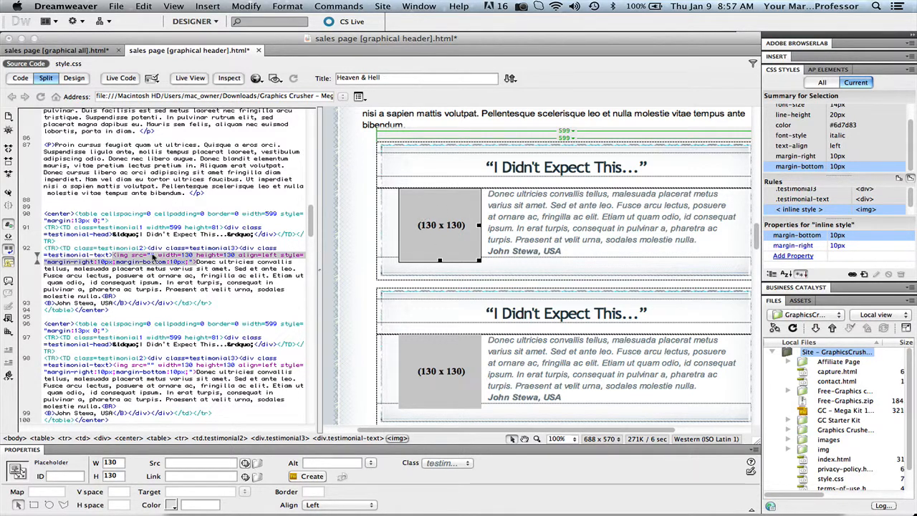
{"action": "left_click", "coordinate": [151, 257]}
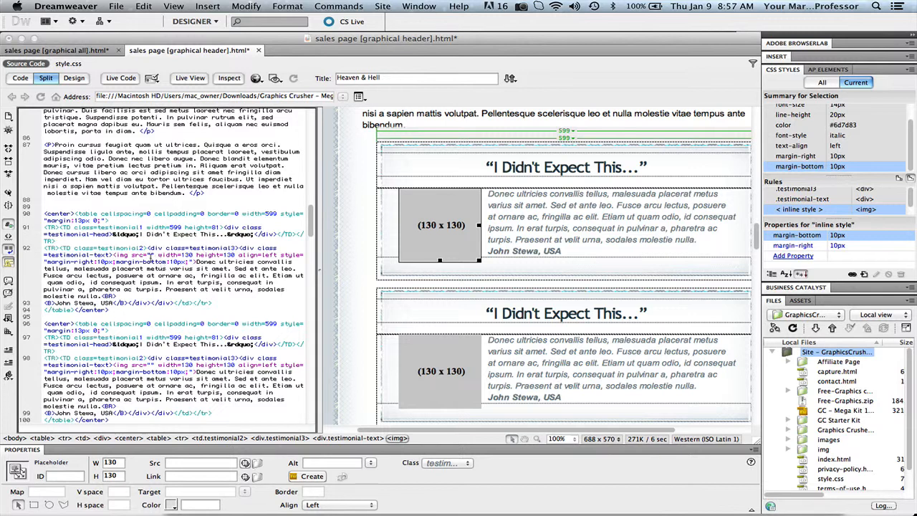
{"action": "left_click", "coordinate": [417, 224]}
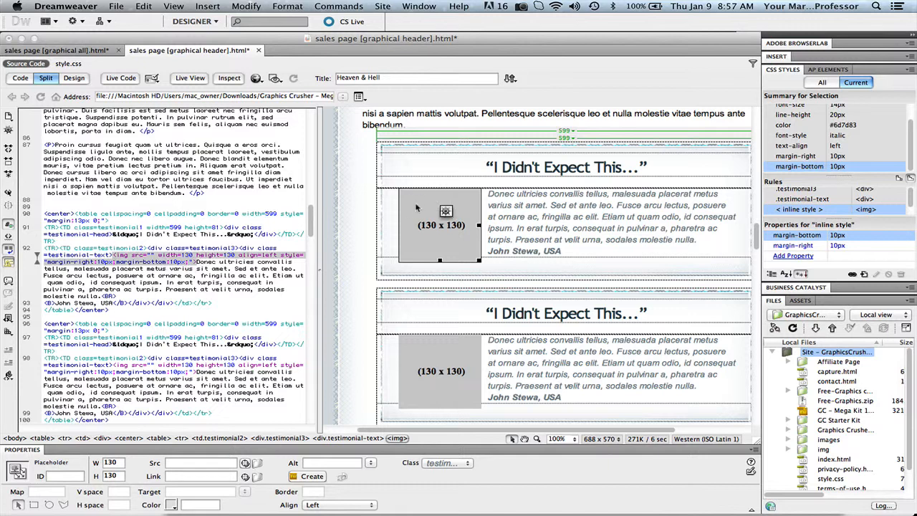
{"action": "left_click", "coordinate": [150, 255]}
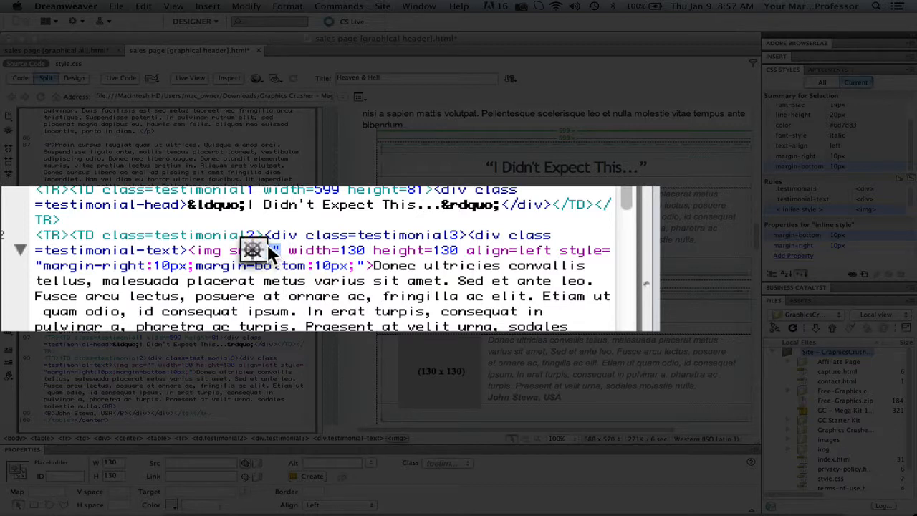
{"action": "left_click", "coordinate": [309, 254]}
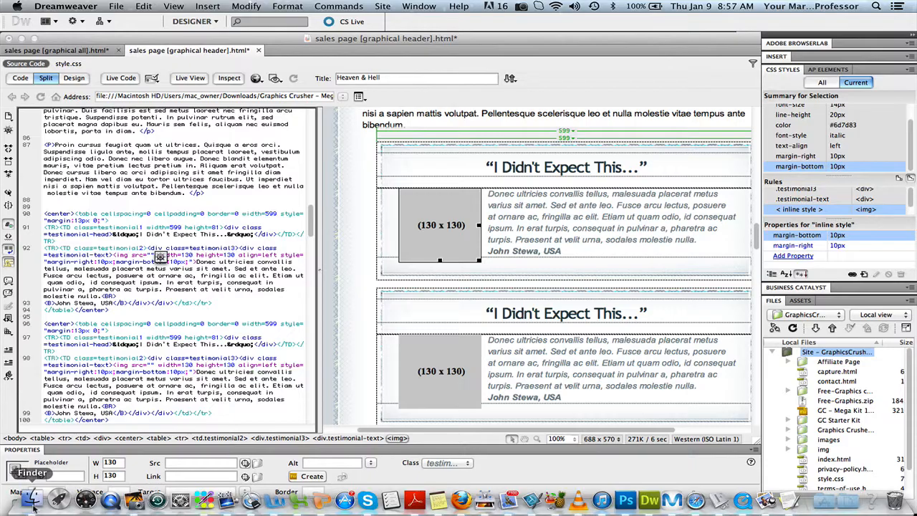
Step: Select the Heaven & Hell header image to examine how its images/header.png source path is written
{"action": "left_click", "coordinate": [33, 501]}
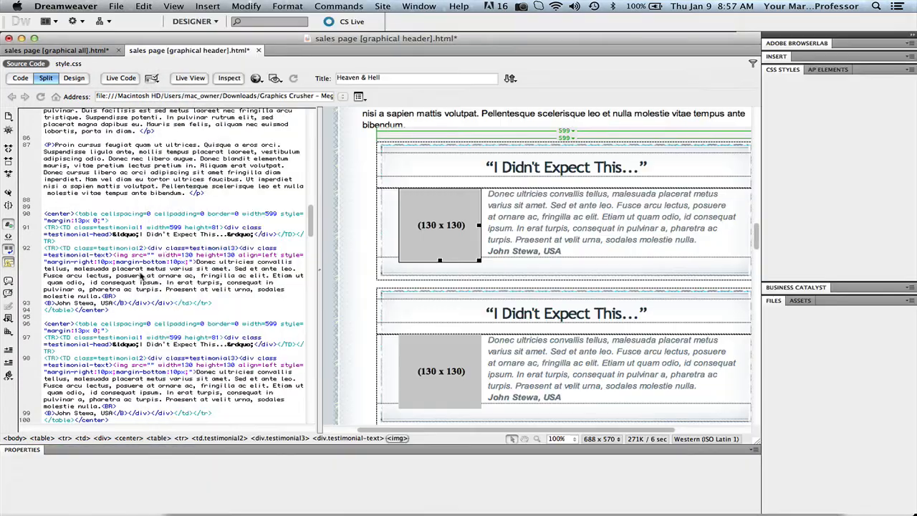
{"action": "left_click", "coordinate": [144, 274]}
{"action": "scroll", "coordinate": [202, 224], "scroll_direction": "up", "scroll_amount": 10}
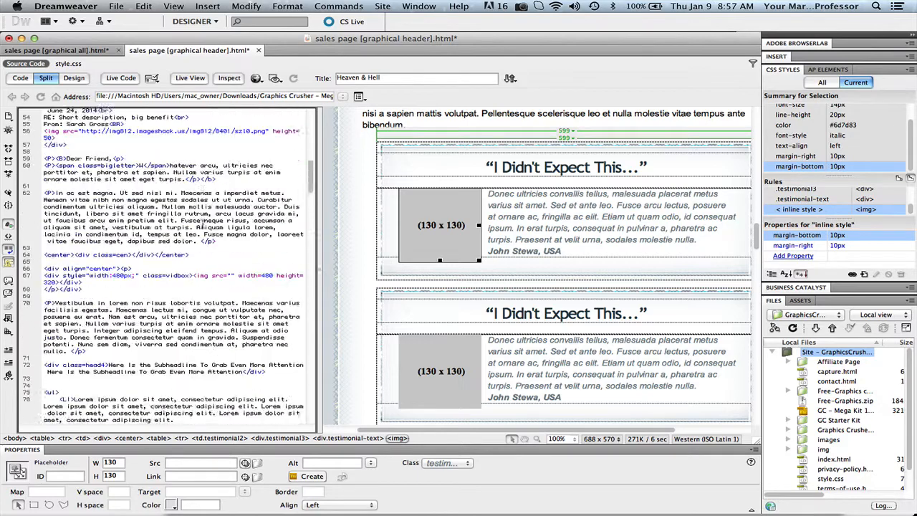
{"action": "scroll", "coordinate": [225, 293], "scroll_direction": "up", "scroll_amount": 15}
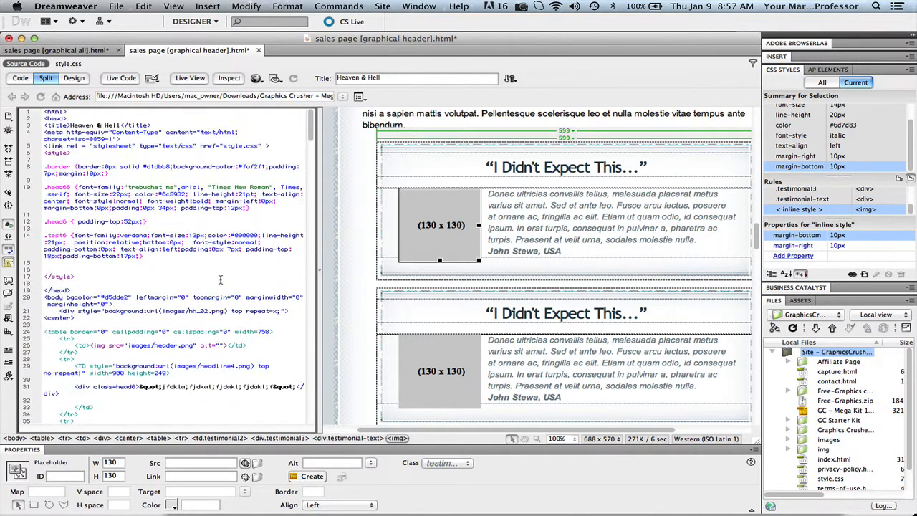
{"action": "scroll", "coordinate": [407, 226], "scroll_direction": "up", "scroll_amount": 20}
{"action": "left_click", "coordinate": [431, 187]}
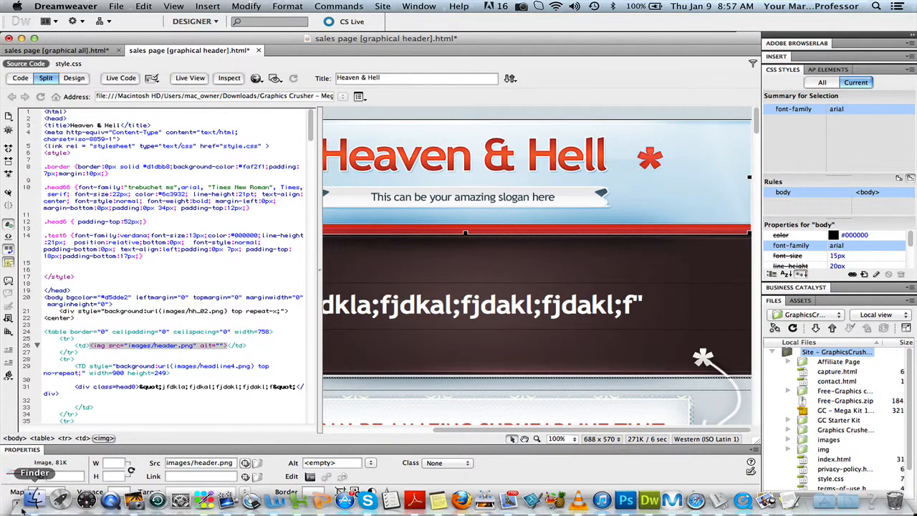
Step: Preview header.png from the template's images folder in Finder, close the preview and return to Dreamweaver
{"action": "left_click", "coordinate": [32, 501]}
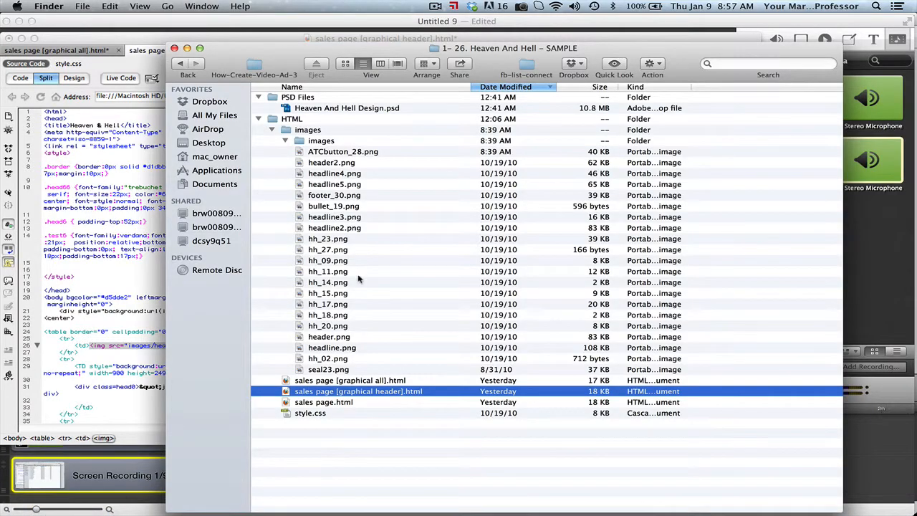
{"action": "double_click", "coordinate": [335, 339]}
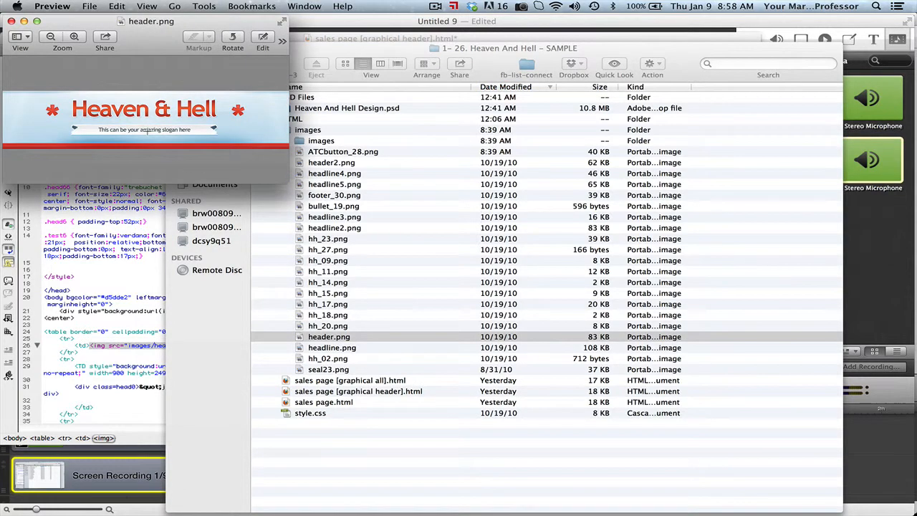
{"action": "left_click", "coordinate": [10, 22]}
{"action": "left_click", "coordinate": [108, 226]}
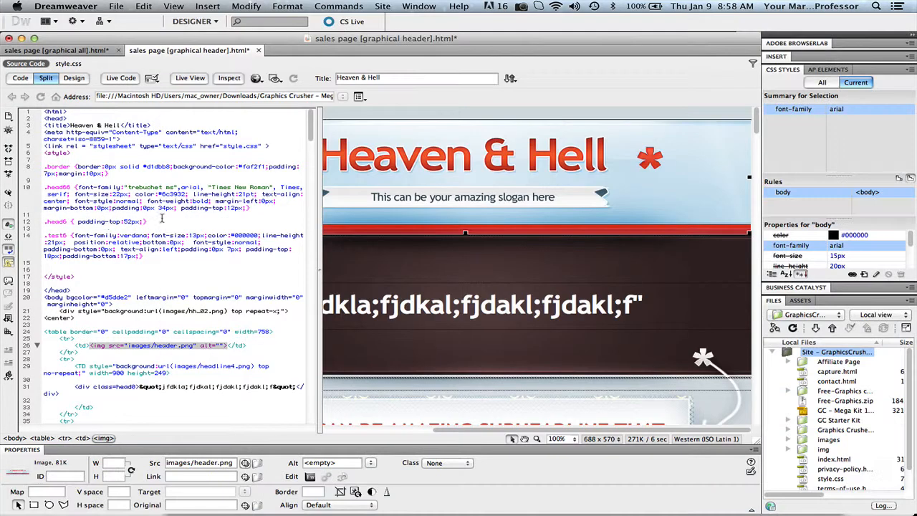
Step: Set the image source of the second testimonial's photo placeholder to images/headshot2.png in the code
{"action": "scroll", "coordinate": [400, 376], "scroll_direction": "down", "scroll_amount": 4}
{"action": "scroll", "coordinate": [400, 376], "scroll_direction": "left", "scroll_amount": 10}
{"action": "scroll", "coordinate": [401, 377], "scroll_direction": "up", "scroll_amount": 3}
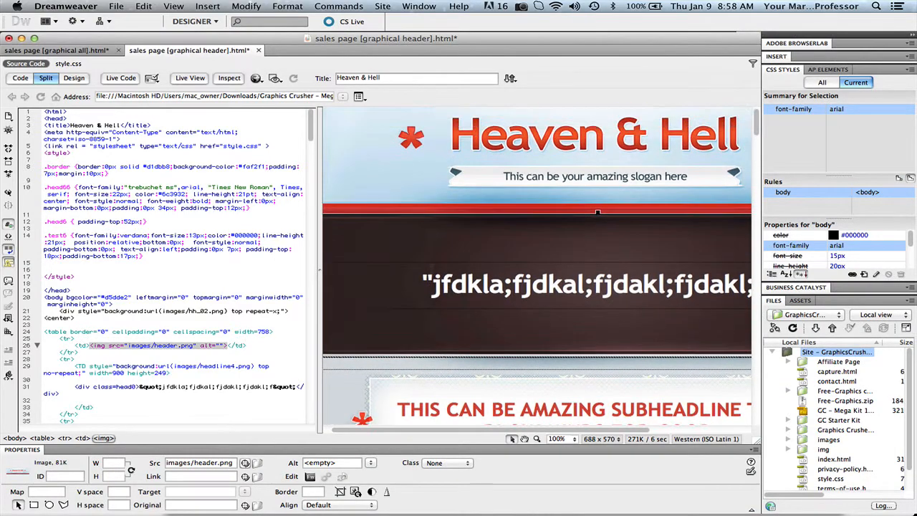
{"action": "scroll", "coordinate": [401, 376], "scroll_direction": "down", "scroll_amount": 15}
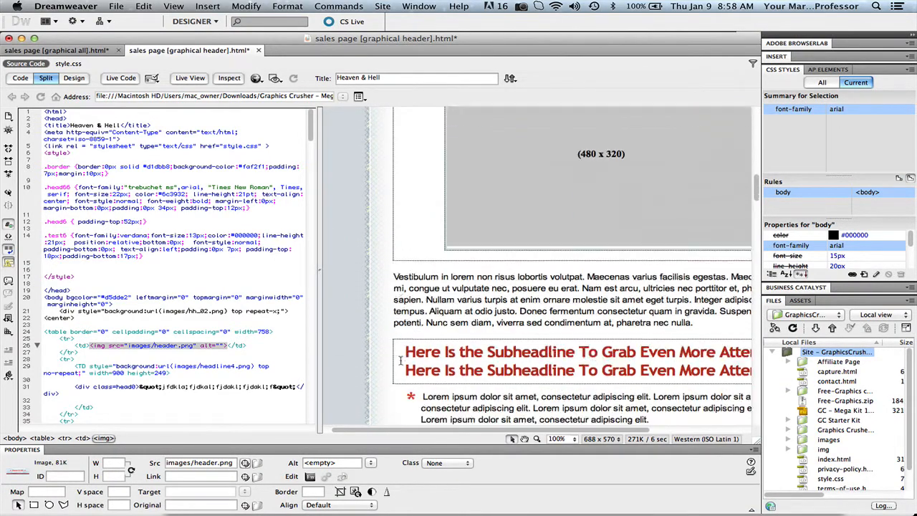
{"action": "scroll", "coordinate": [400, 361], "scroll_direction": "down", "scroll_amount": 8}
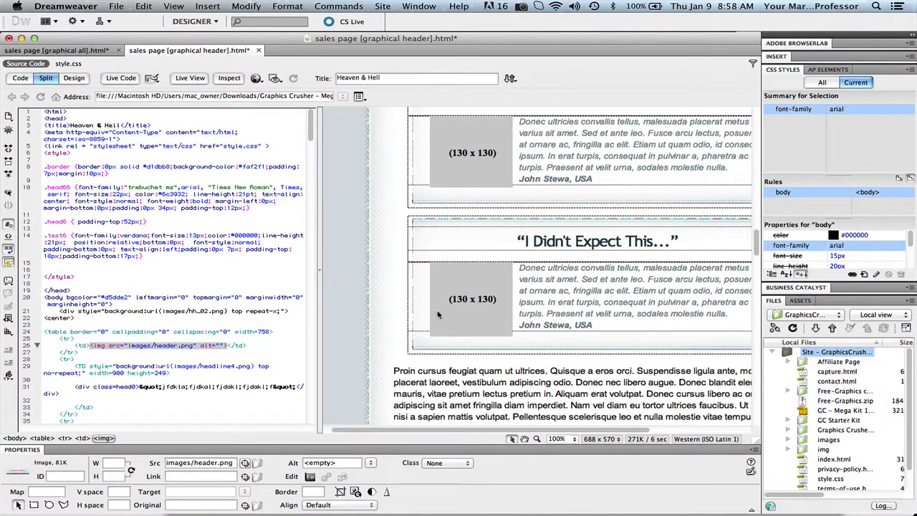
{"action": "left_click", "coordinate": [437, 314]}
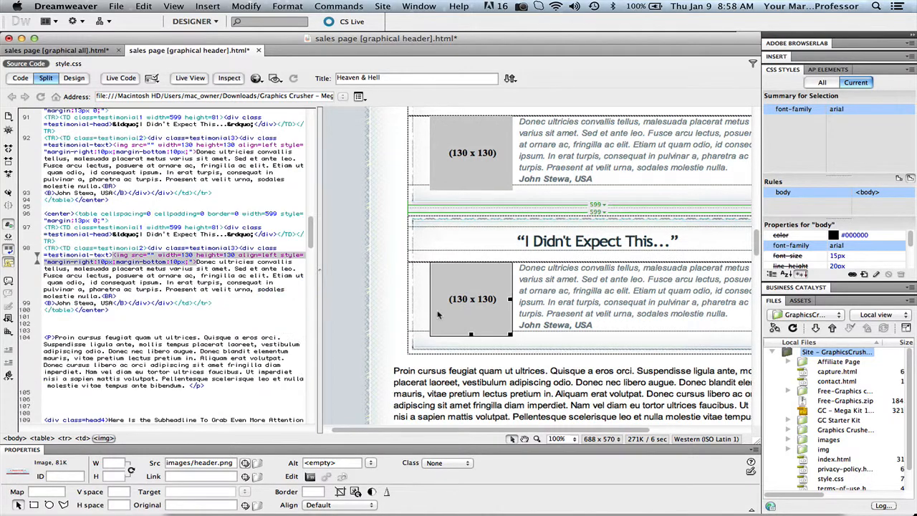
{"action": "left_click", "coordinate": [148, 259]}
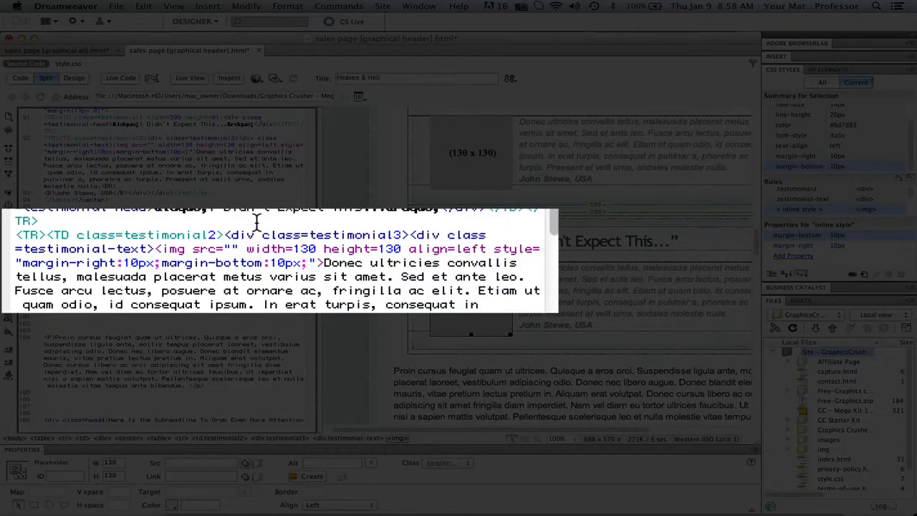
{"action": "type", "text": "images/"}
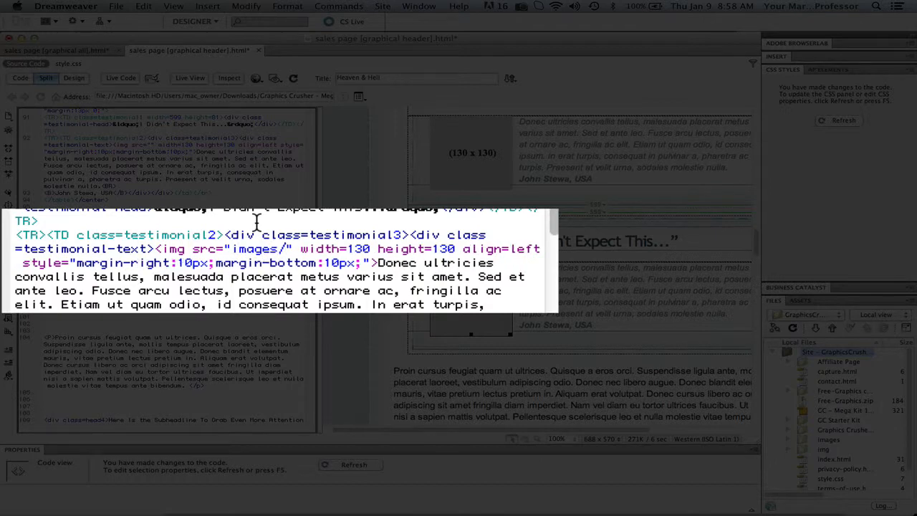
{"action": "type", "text": "headshot"}
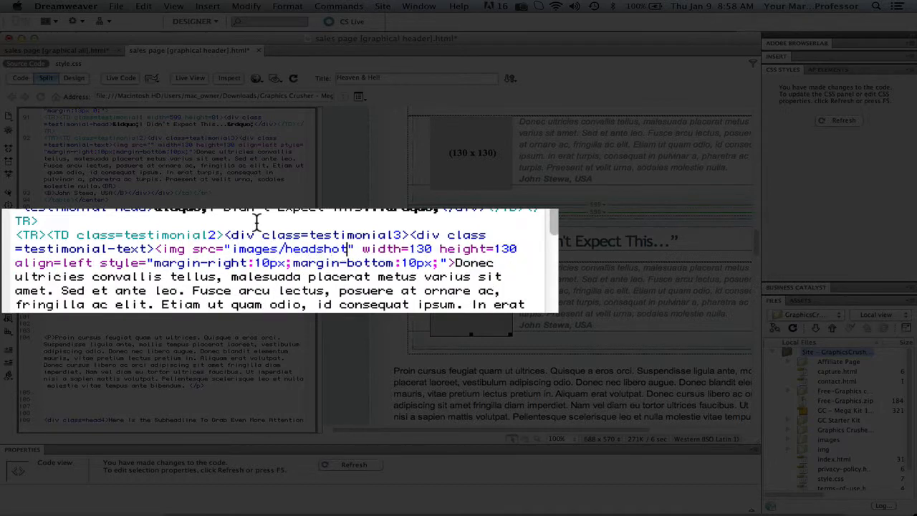
{"action": "type", "text": "2.png"}
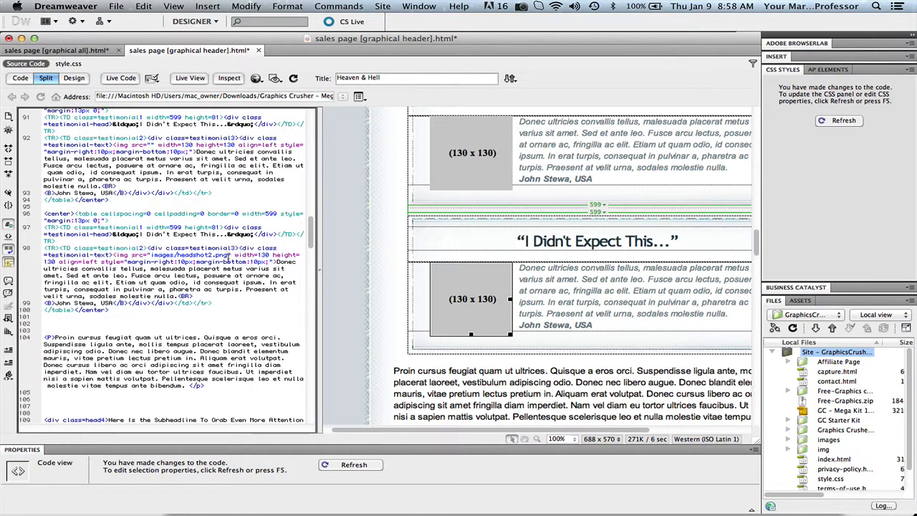
Step: Highlight the end of the headshot2.png file name, check the images folder in Finder and return to Dreamweaver
{"action": "left_click_drag", "start_coordinate": [227, 256], "coordinate": [191, 255]}
{"action": "mouse_move", "coordinate": [76, 494]}
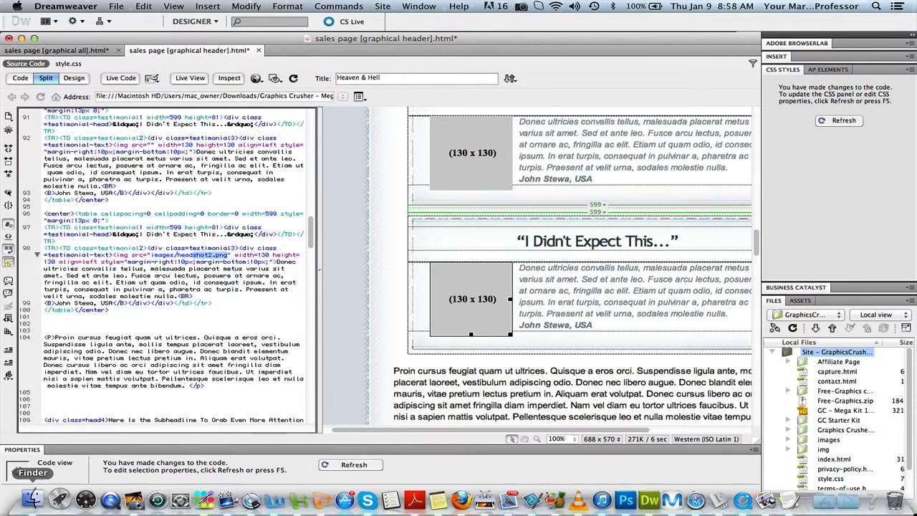
{"action": "left_click", "coordinate": [32, 499]}
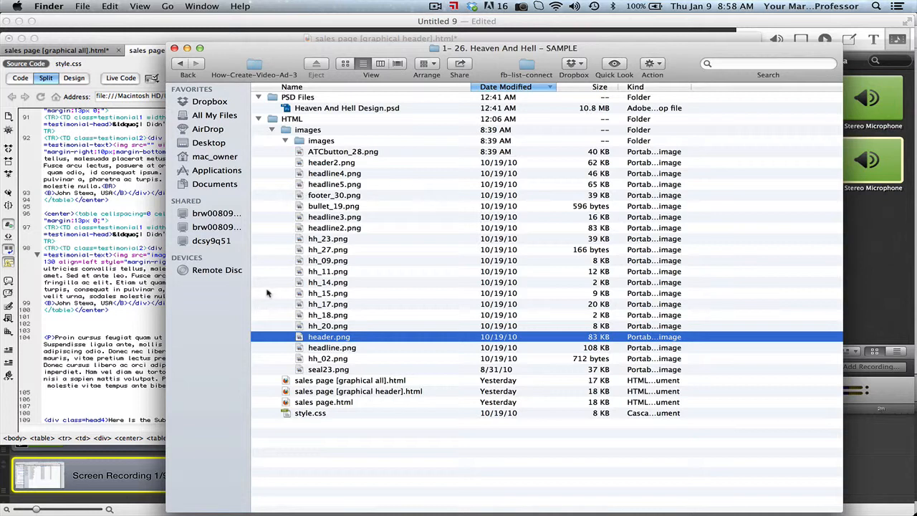
{"action": "left_click", "coordinate": [107, 289]}
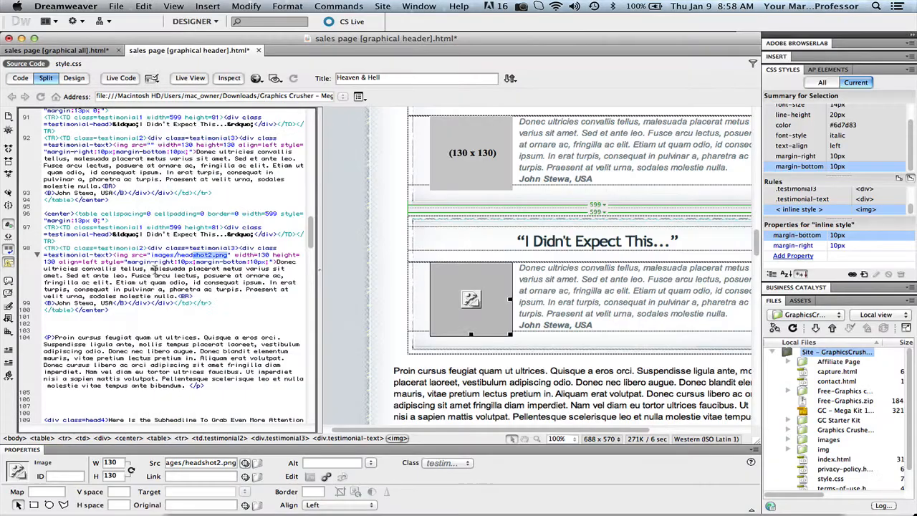
Step: Select the second testimonial's photo and browse the images folder to pick hh_27.png as its source
{"action": "left_click", "coordinate": [217, 256]}
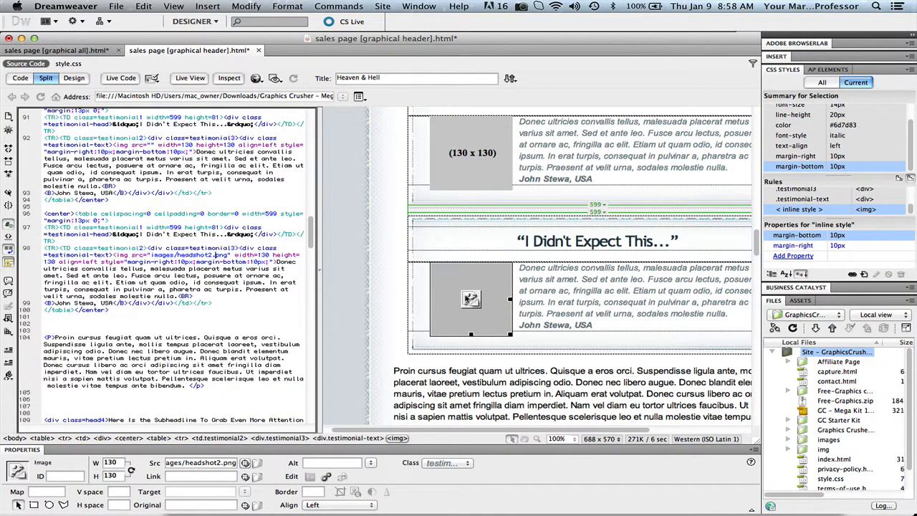
{"action": "left_click", "coordinate": [449, 324]}
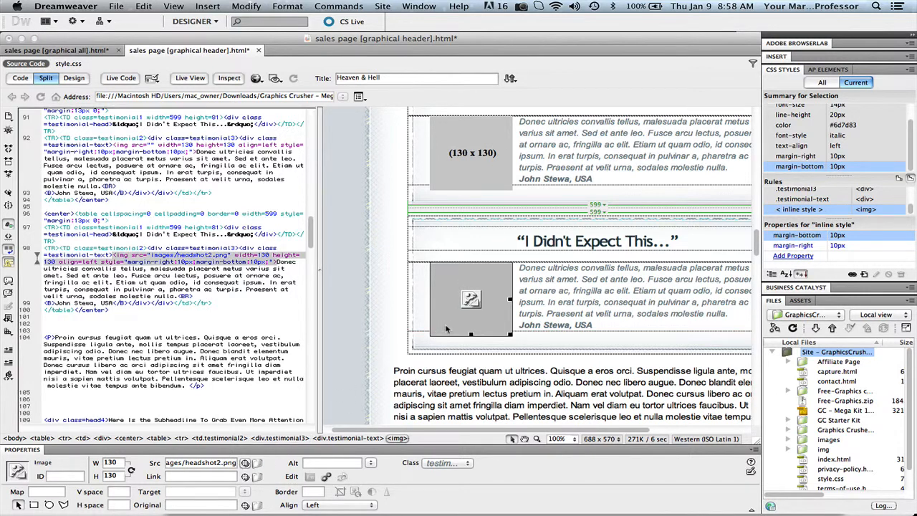
{"action": "left_click", "coordinate": [246, 462]}
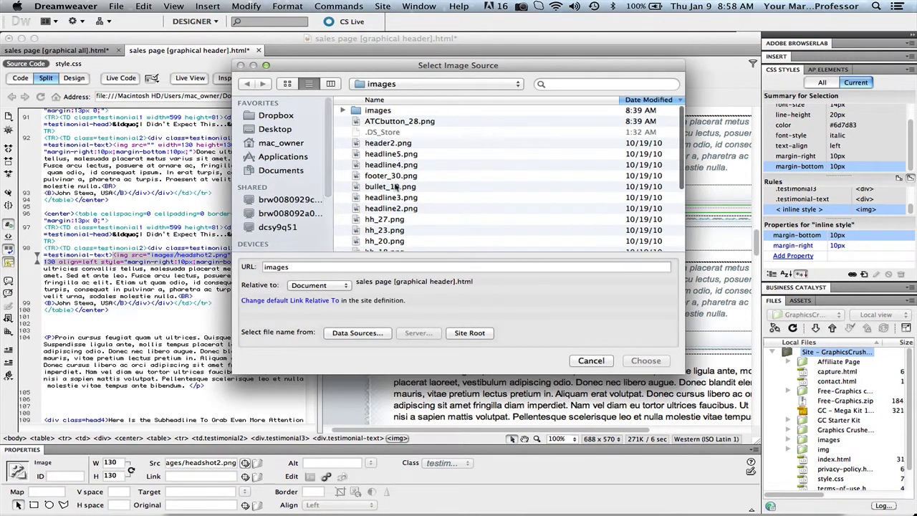
{"action": "double_click", "coordinate": [385, 219]}
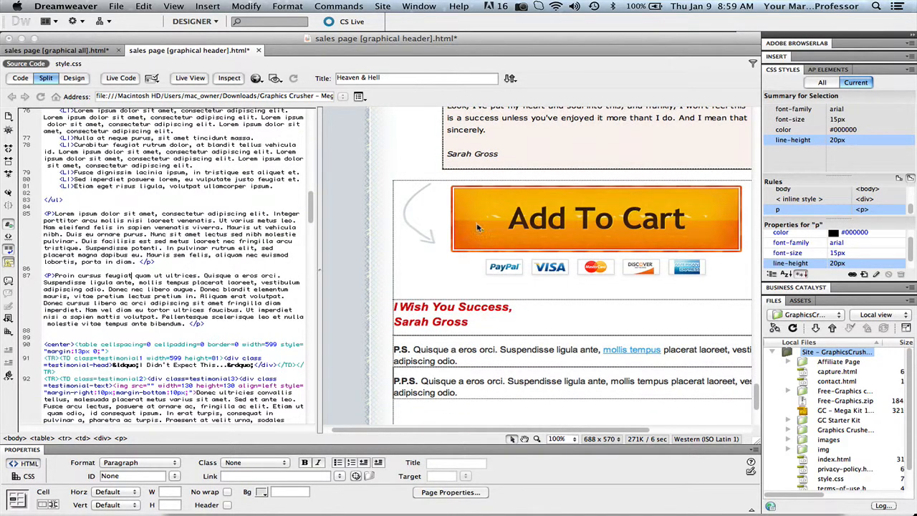
{"action": "left_click", "coordinate": [473, 222]}
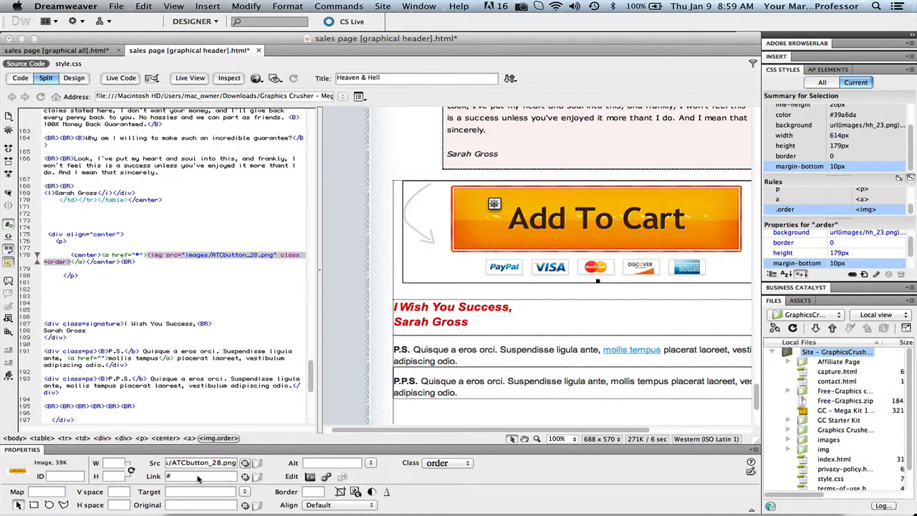
{"action": "left_click", "coordinate": [197, 476]}
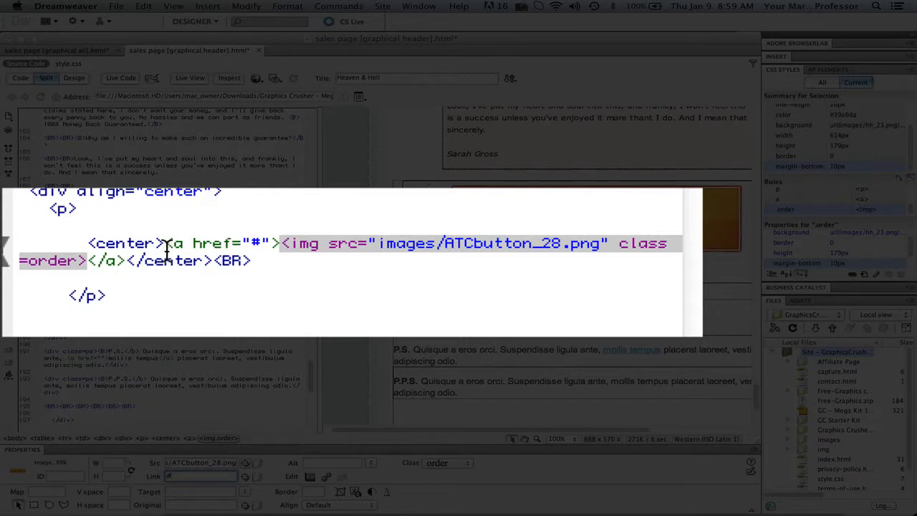
{"action": "left_click", "coordinate": [257, 243]}
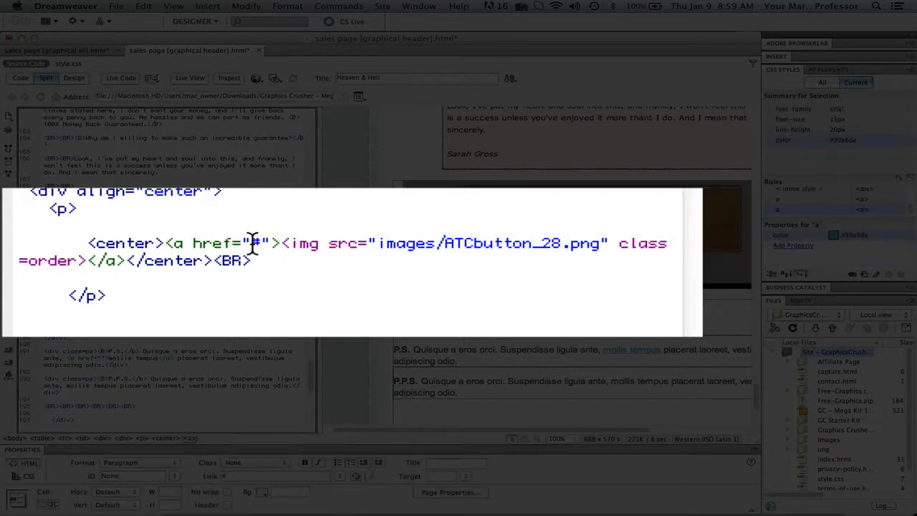
{"action": "left_click_drag", "start_coordinate": [250, 242], "coordinate": [261, 241]}
{"action": "type", "text": "http"}
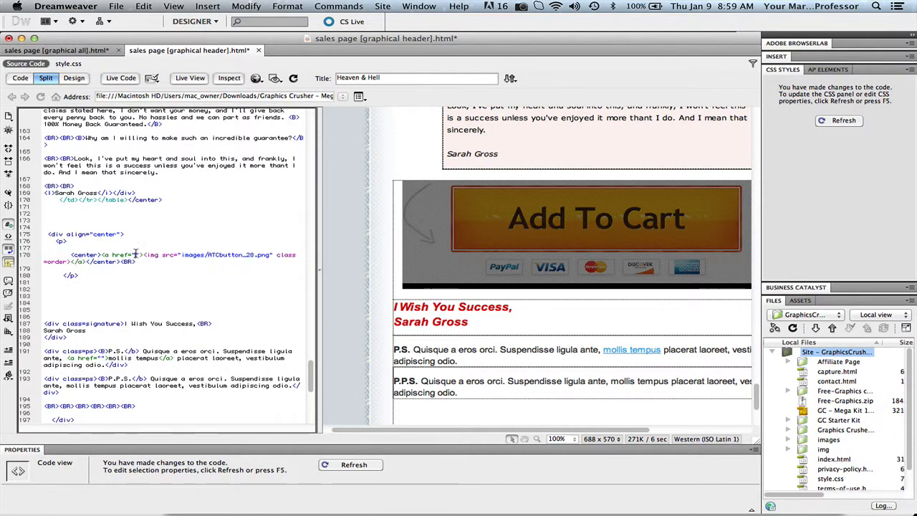
{"action": "type", "text": "://"}
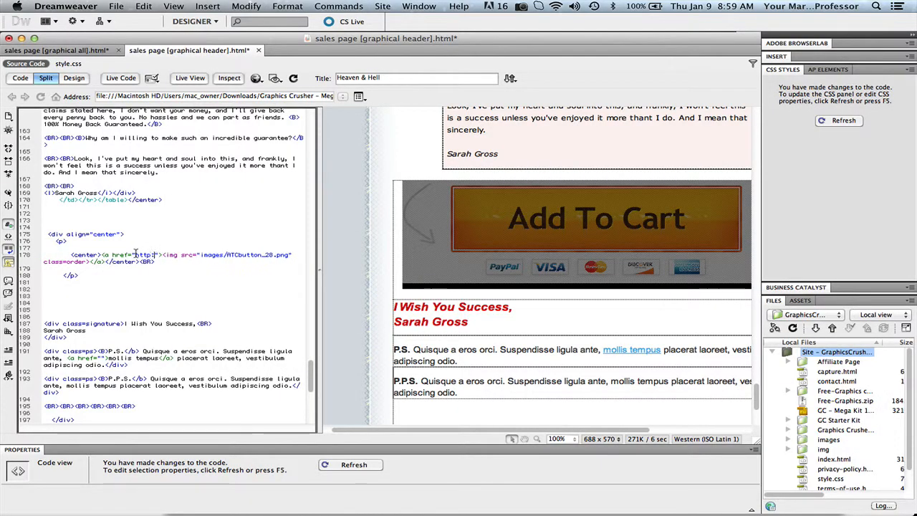
{"action": "type", "text": "paypal"}
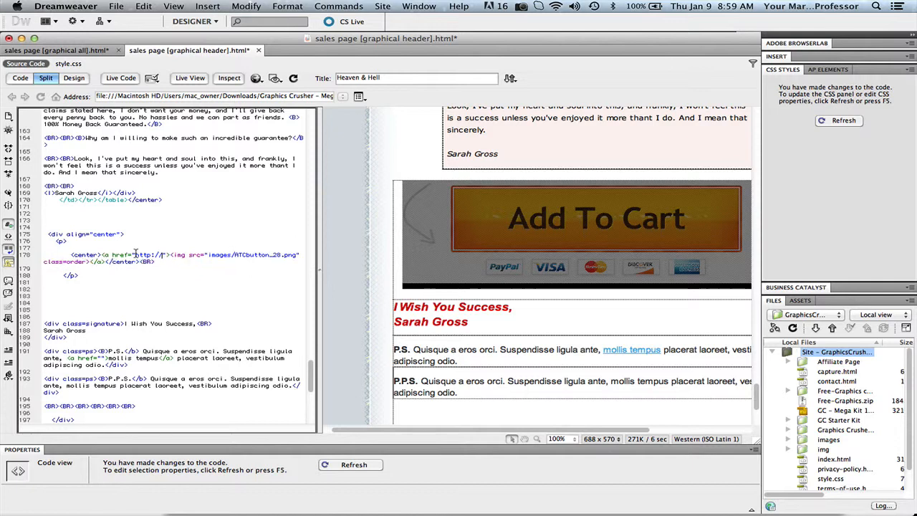
{"action": "type", "text": ".com"}
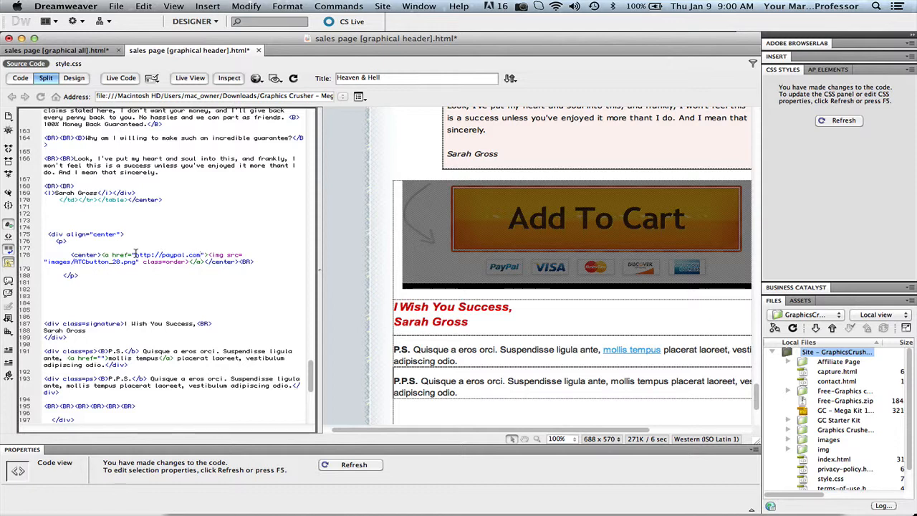
{"action": "type", "text": "/payment."}
{"action": "key", "text": "BackSpace"}
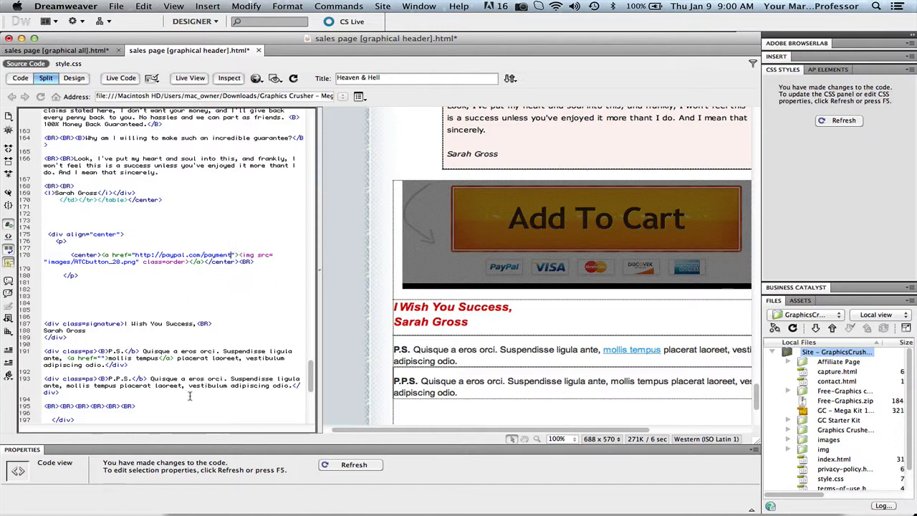
Step: Go to the top of the sales page and select the header image with the title and slogan
{"action": "scroll", "coordinate": [263, 194], "scroll_direction": "up", "scroll_amount": 15}
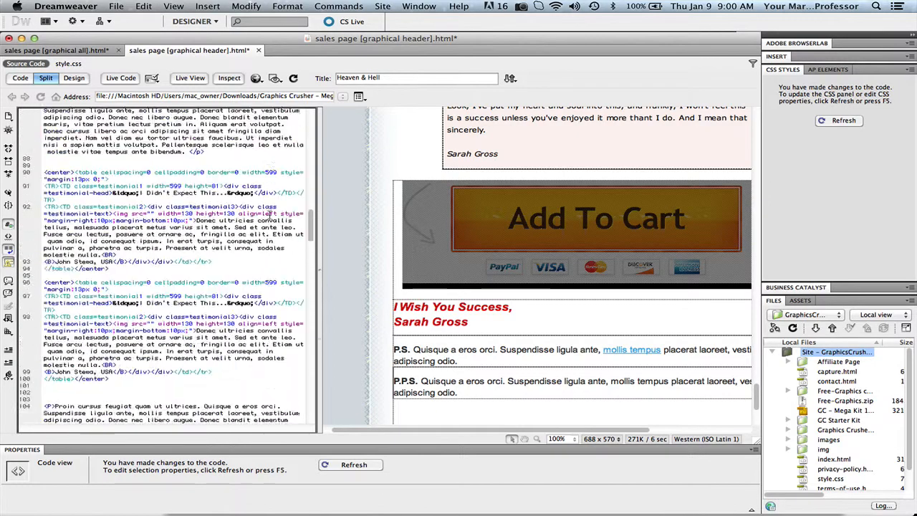
{"action": "scroll", "coordinate": [445, 198], "scroll_direction": "up", "scroll_amount": 15}
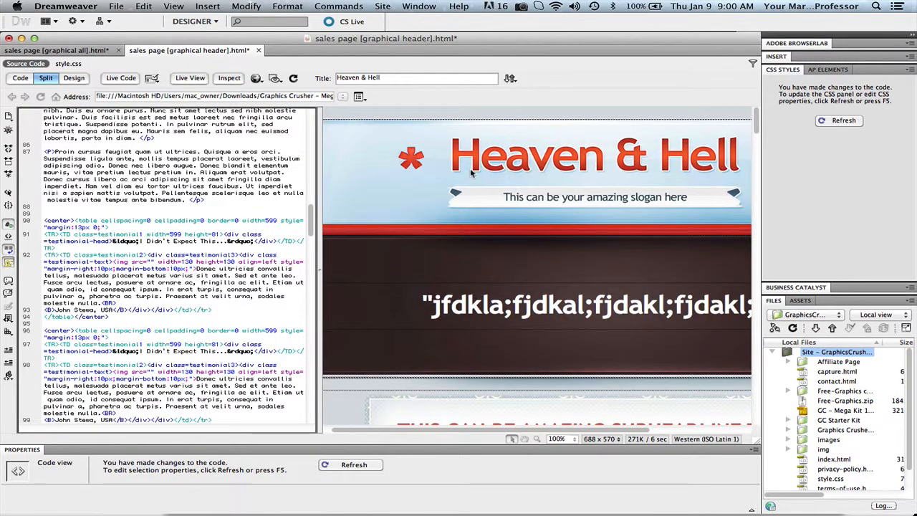
{"action": "left_click", "coordinate": [446, 198]}
{"action": "scroll", "coordinate": [449, 198], "scroll_direction": "up", "scroll_amount": 15}
{"action": "scroll", "coordinate": [450, 199], "scroll_direction": "up", "scroll_amount": 10}
{"action": "left_click", "coordinate": [450, 192]}
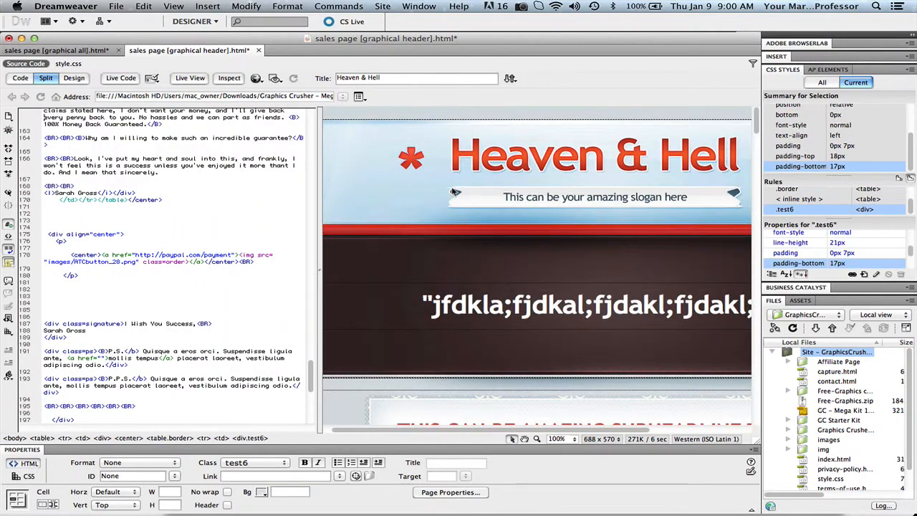
{"action": "mouse_move", "coordinate": [454, 501]}
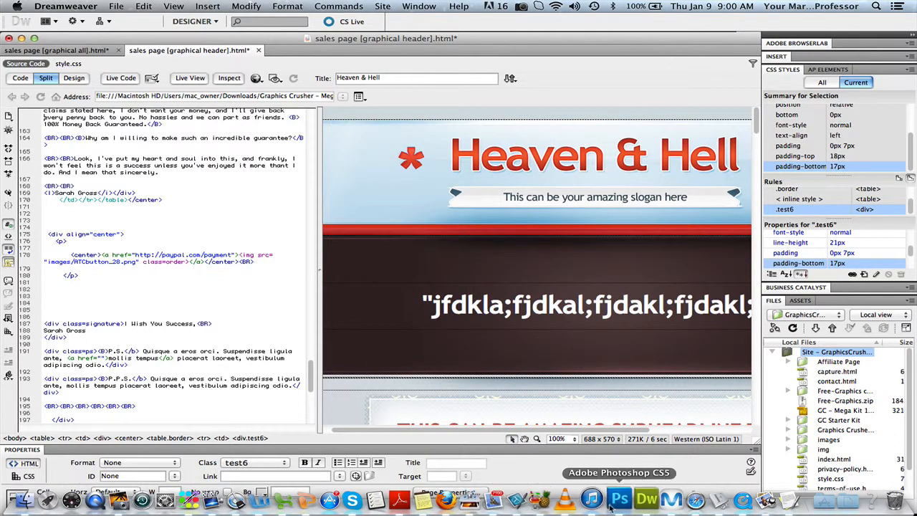
{"action": "left_click", "coordinate": [424, 190]}
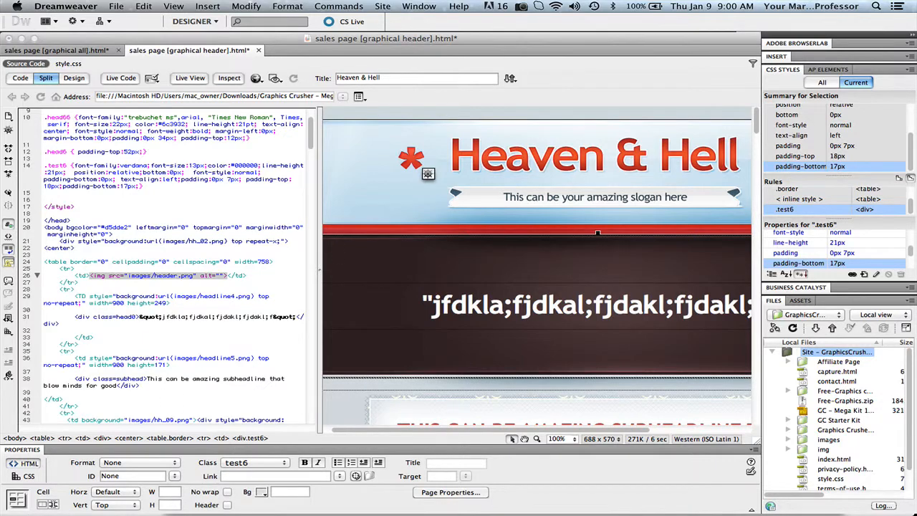
Step: Switch to Finder, open Heaven And Hell Design.psd from the PSD Files folder in Photoshop and move the Layers panel slightly up
{"action": "left_click", "coordinate": [33, 501]}
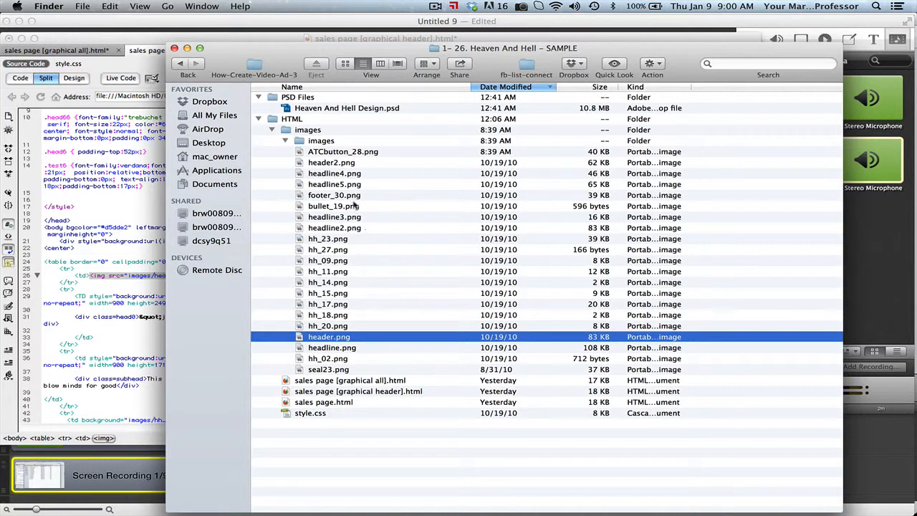
{"action": "double_click", "coordinate": [369, 109]}
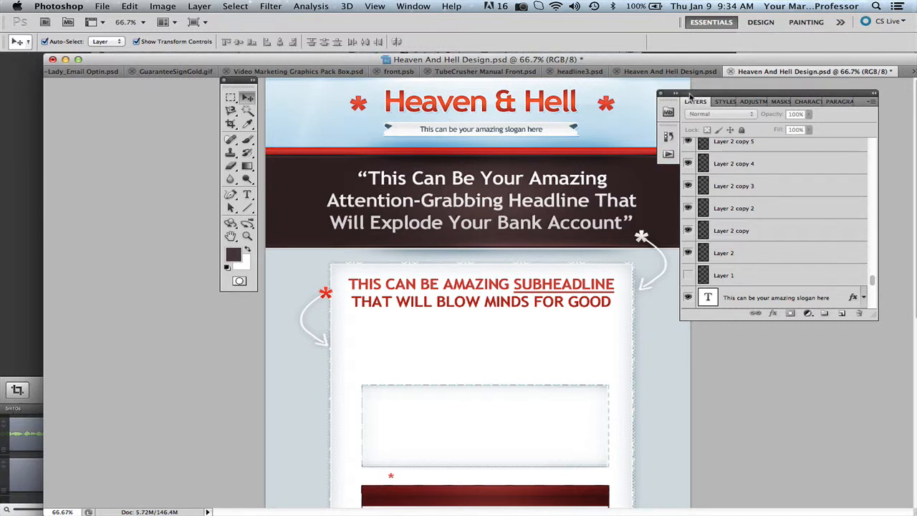
{"action": "left_click_drag", "start_coordinate": [690, 95], "coordinate": [696, 81]}
{"action": "scroll", "coordinate": [508, 244], "scroll_direction": "down", "scroll_amount": 2}
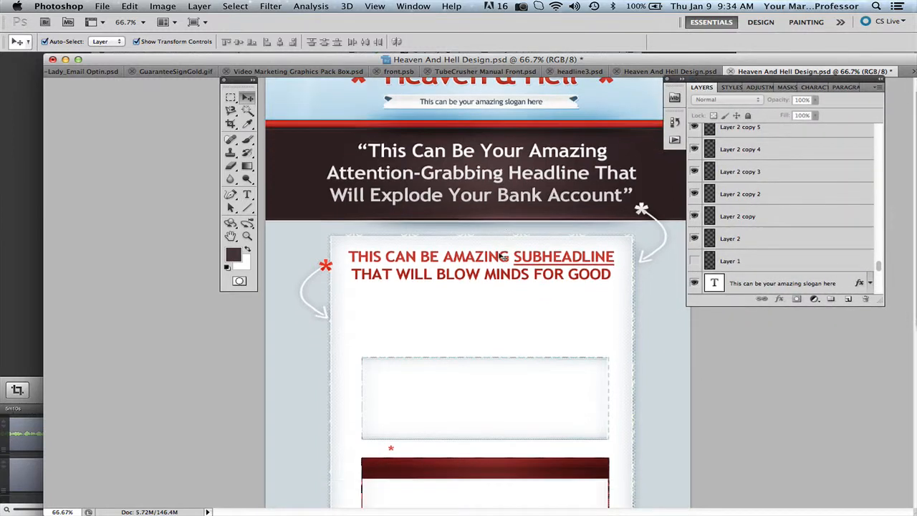
{"action": "scroll", "coordinate": [503, 256], "scroll_direction": "up", "scroll_amount": 2}
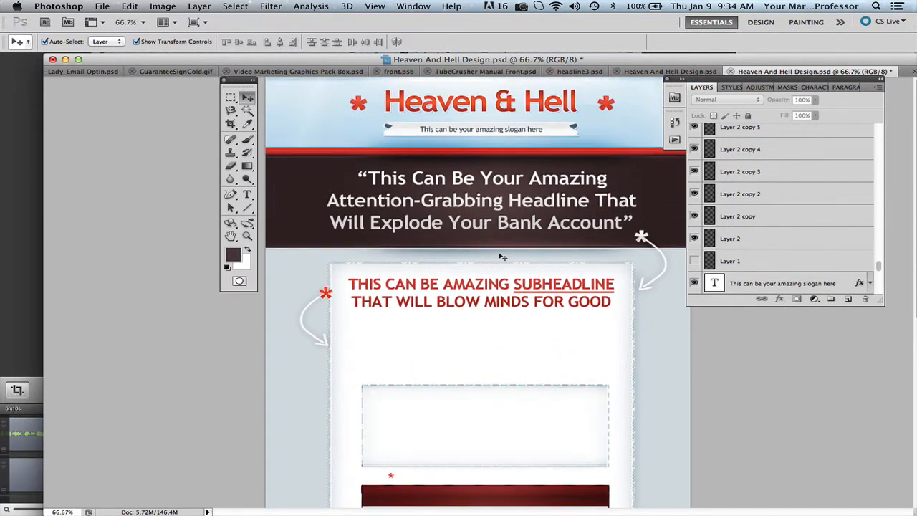
Step: Inspect which layers make up the header by selecting its title, slogan and two red asterisks in turn
{"action": "left_click", "coordinate": [403, 109]}
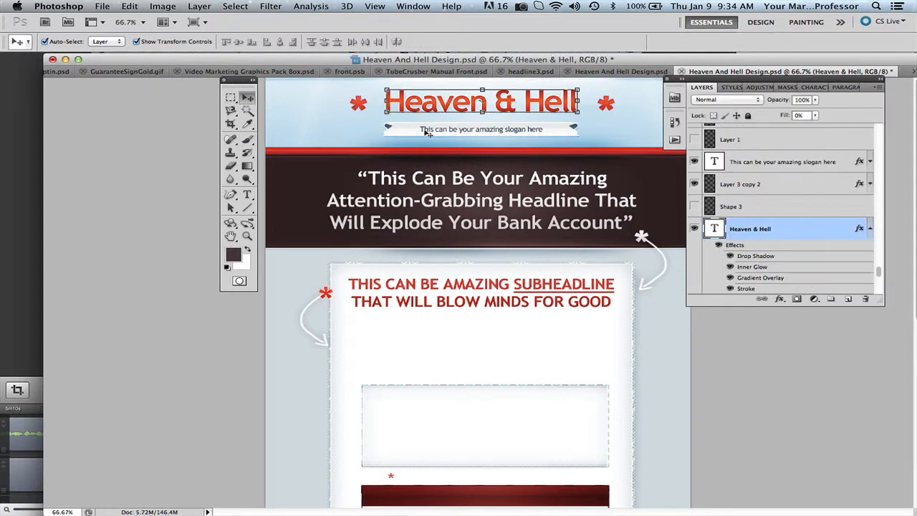
{"action": "left_click", "coordinate": [427, 133]}
{"action": "left_click", "coordinate": [358, 100]}
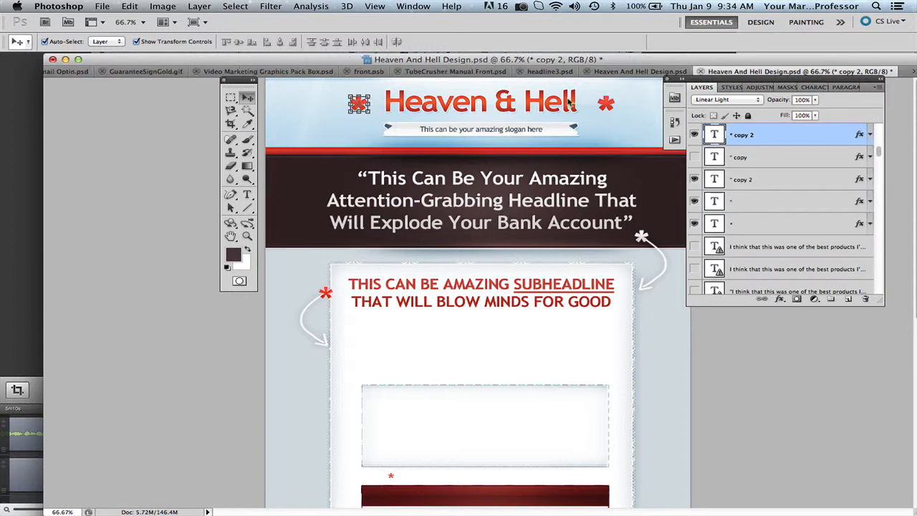
{"action": "left_click", "coordinate": [605, 105]}
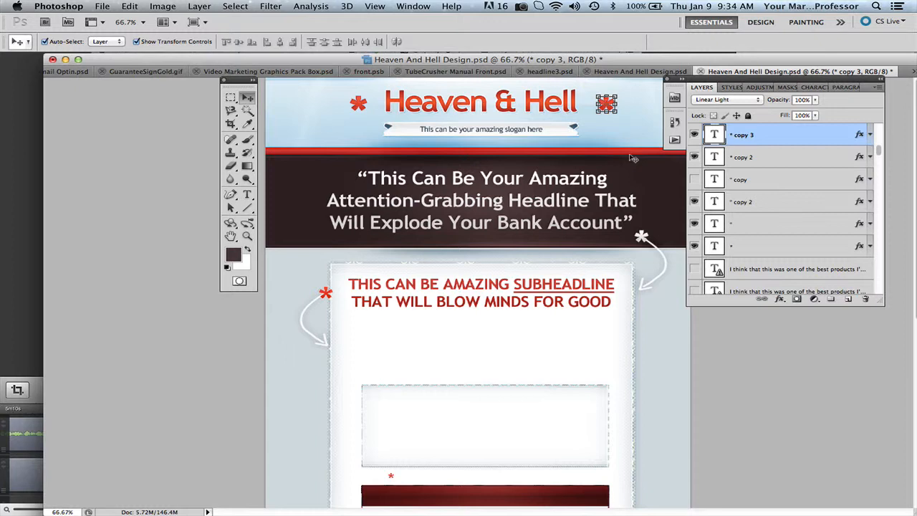
{"action": "left_click", "coordinate": [538, 98]}
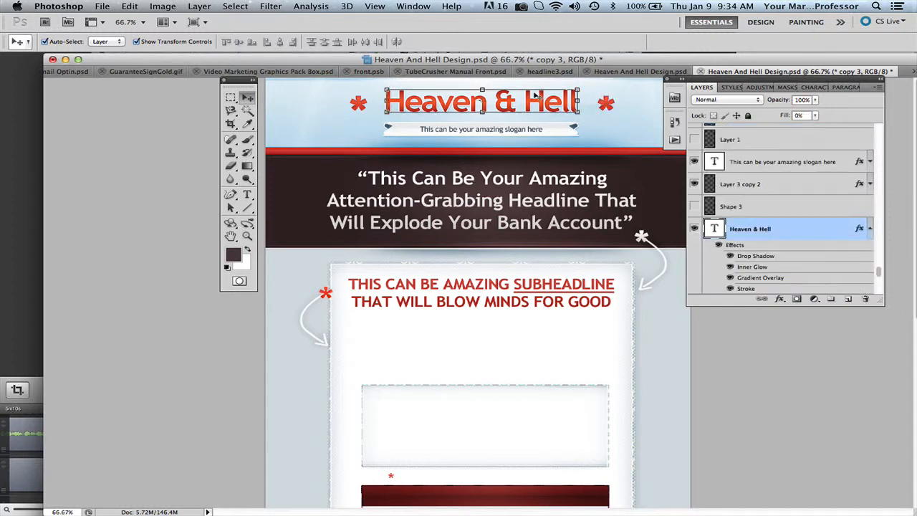
{"action": "left_click", "coordinate": [517, 131]}
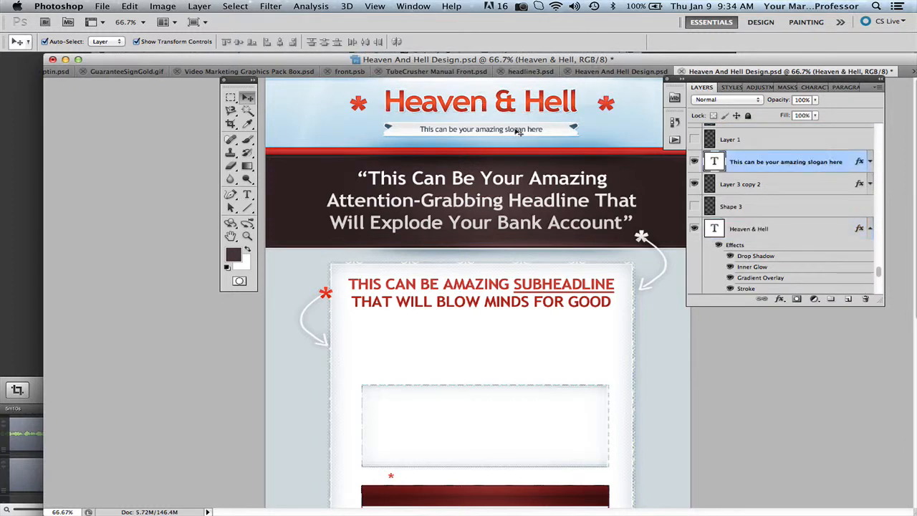
{"action": "left_click", "coordinate": [605, 105]}
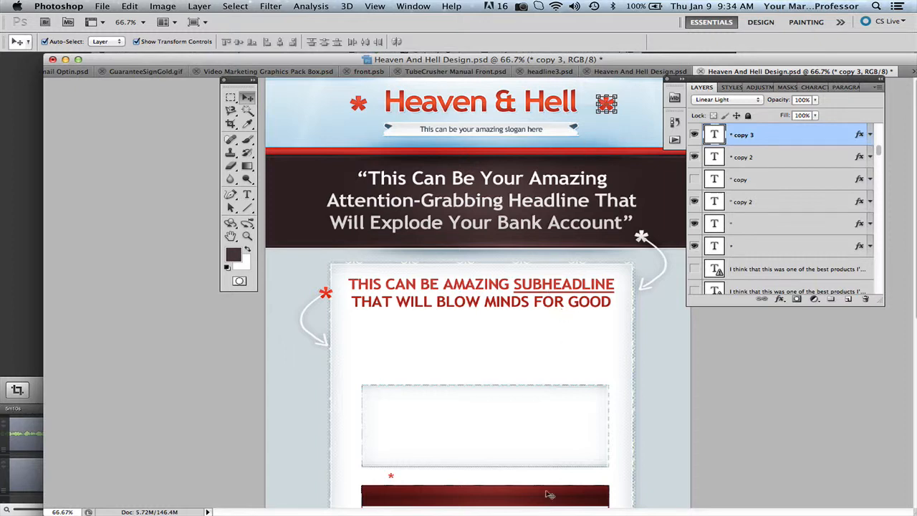
{"action": "left_click", "coordinate": [645, 504]}
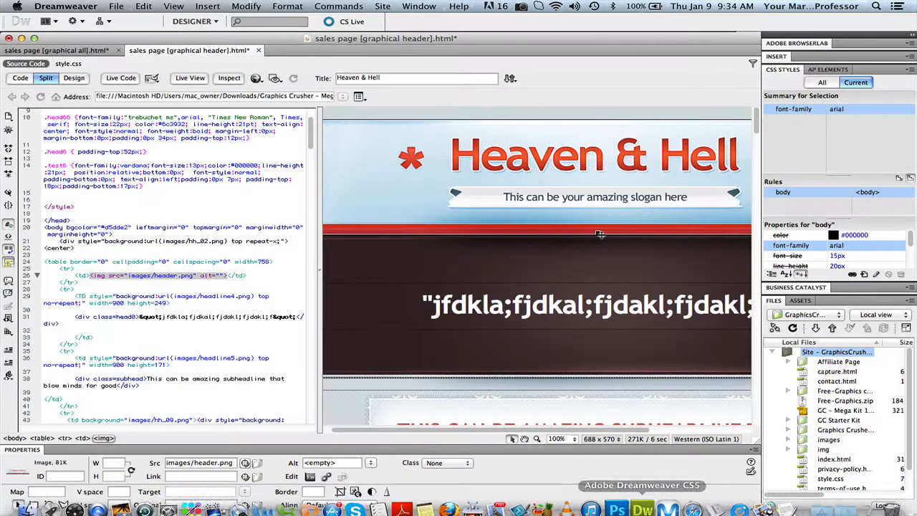
{"action": "double_click", "coordinate": [563, 174]}
{"action": "left_click", "coordinate": [563, 174]}
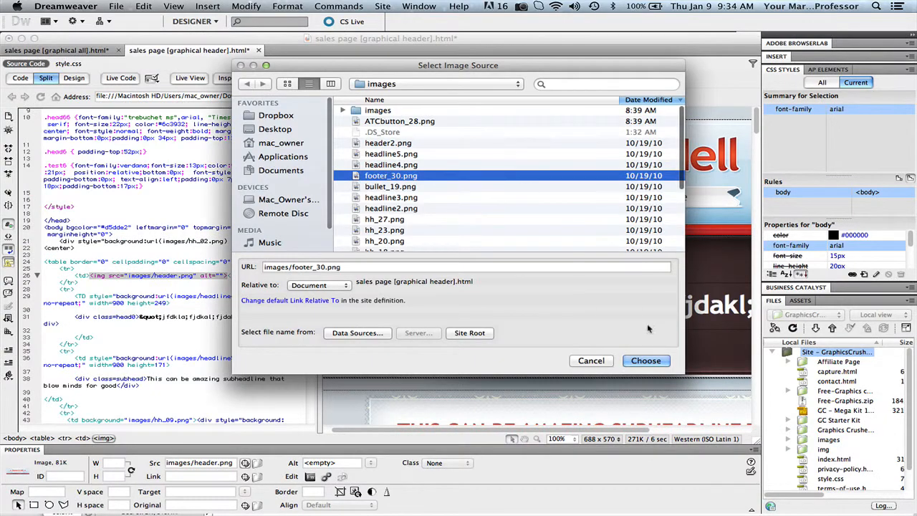
{"action": "left_click", "coordinate": [591, 360]}
Step: Switch to Photoshop and replace the header's Heaven & Hell title text with Graphics Crusher
{"action": "mouse_move", "coordinate": [595, 499]}
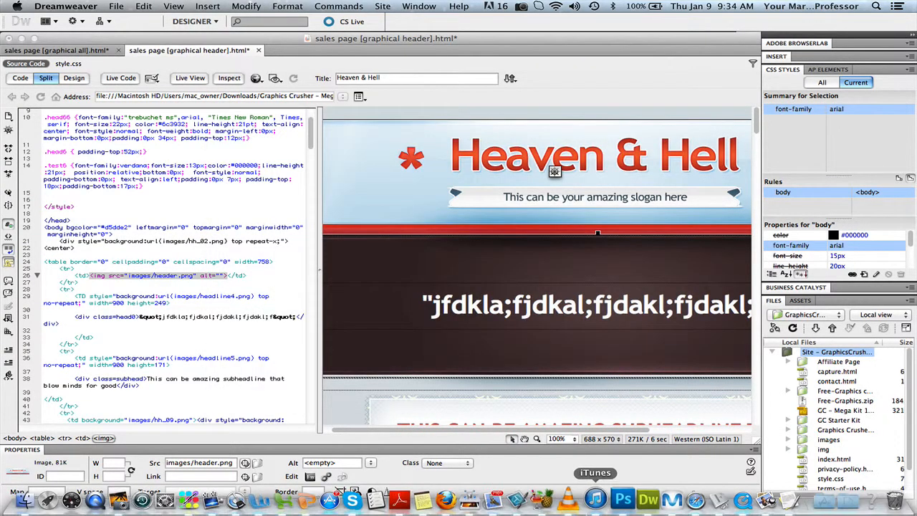
{"action": "left_click", "coordinate": [623, 499]}
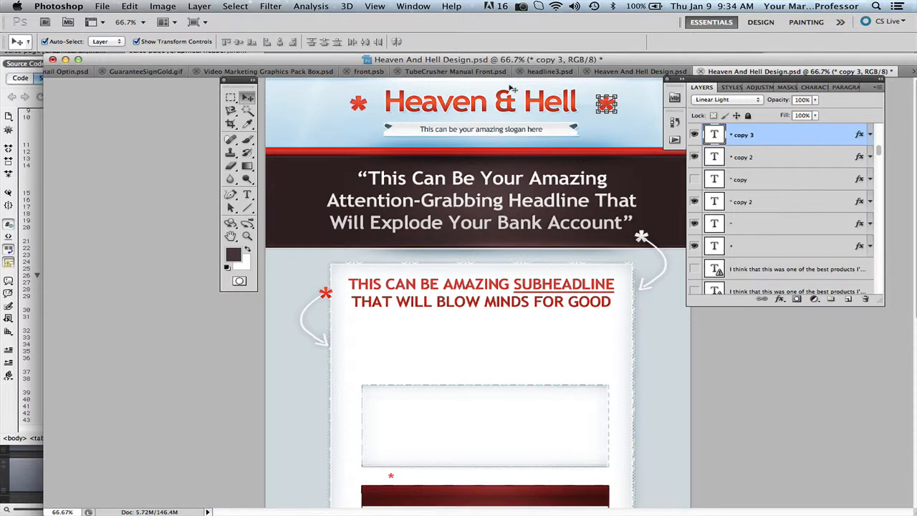
{"action": "scroll", "coordinate": [358, 271], "scroll_direction": "down", "scroll_amount": 10}
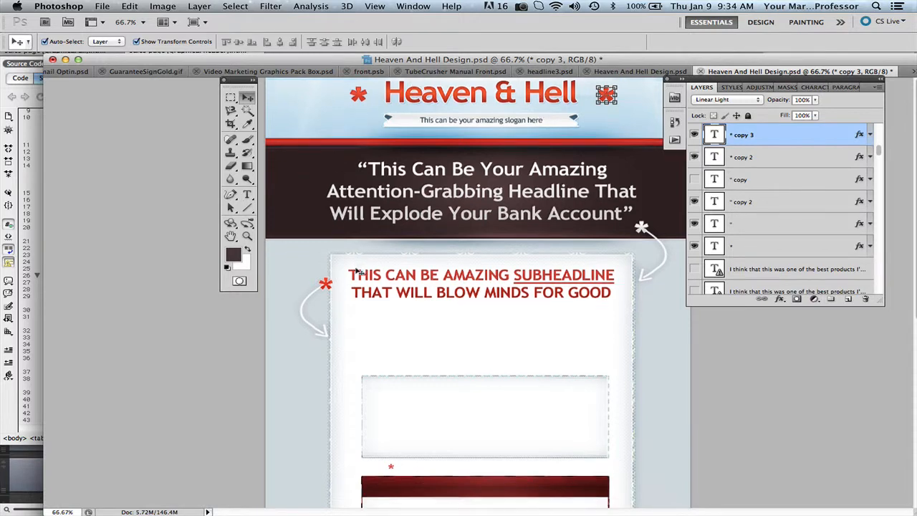
{"action": "scroll", "coordinate": [358, 271], "scroll_direction": "up", "scroll_amount": 10}
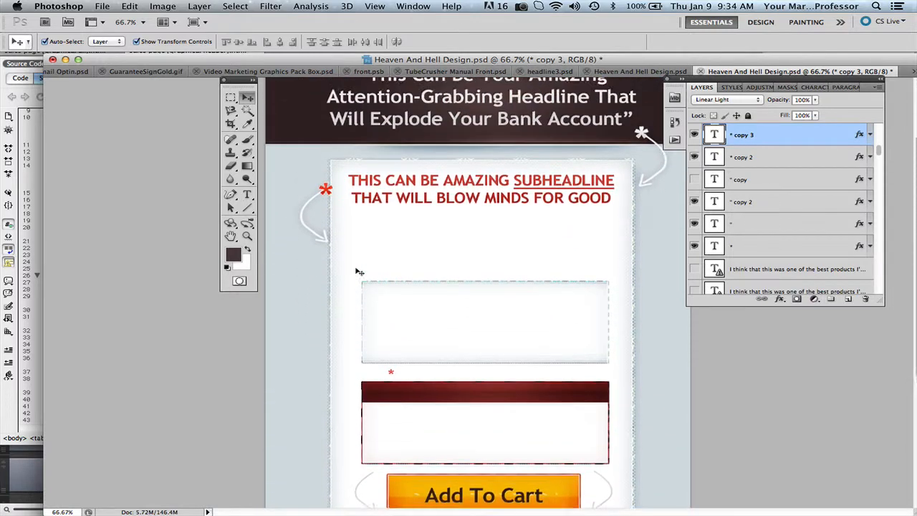
{"action": "left_click", "coordinate": [464, 101]}
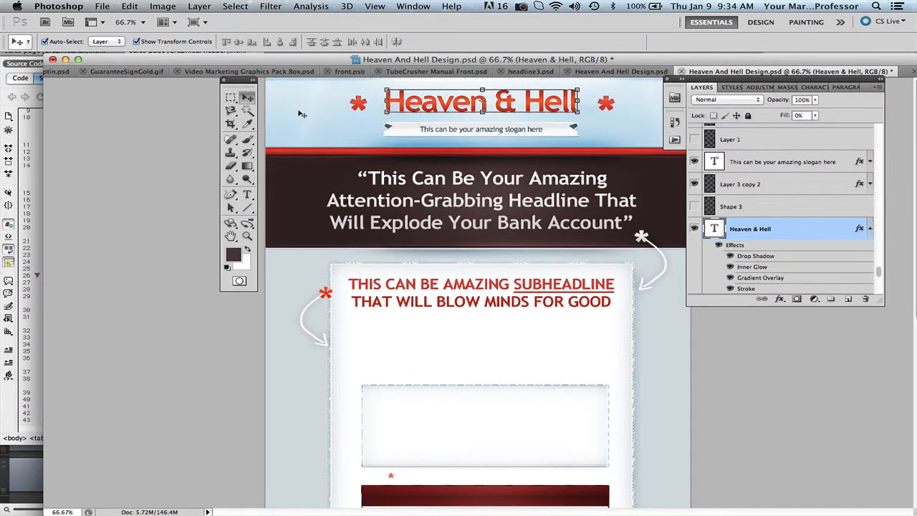
{"action": "left_click", "coordinate": [247, 194]}
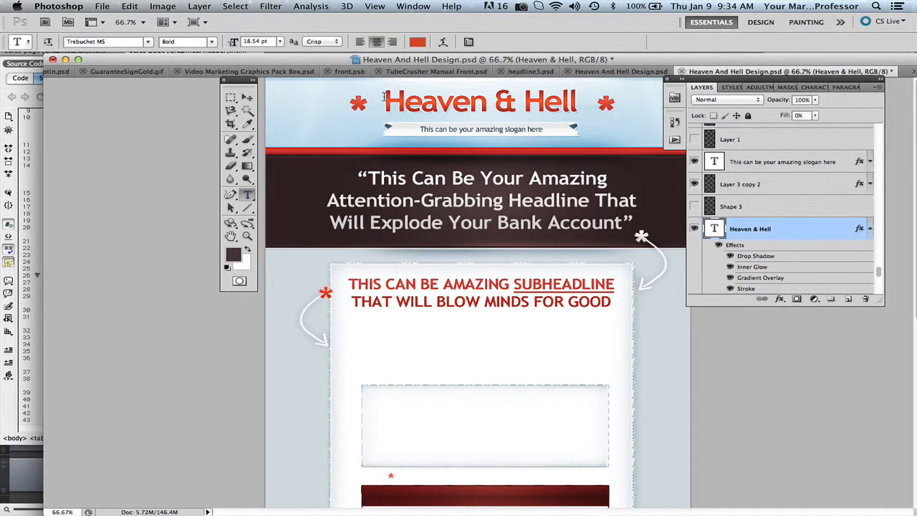
{"action": "left_click_drag", "start_coordinate": [385, 99], "coordinate": [579, 102]}
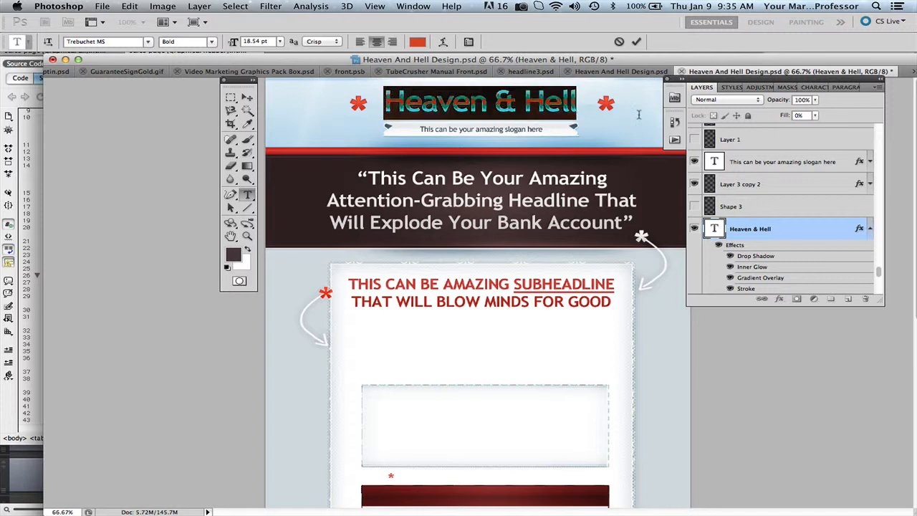
{"action": "type", "text": "Graphics "}
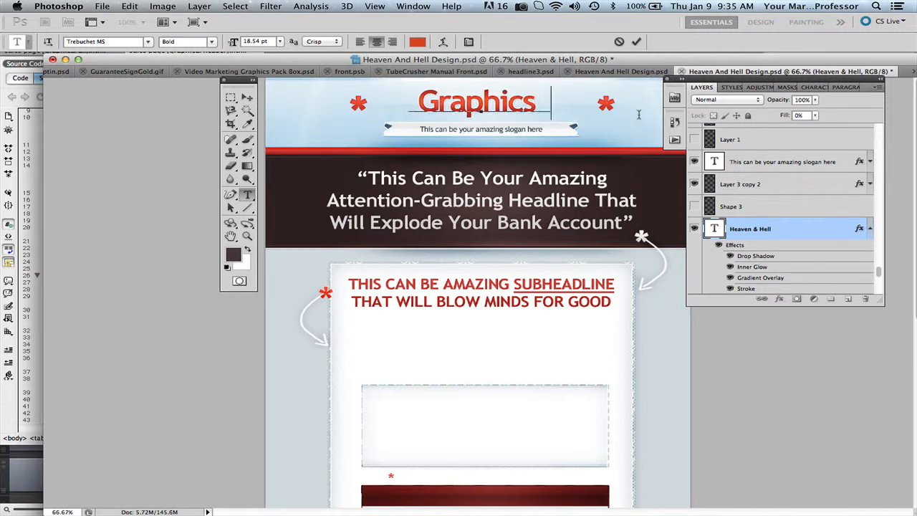
{"action": "type", "text": "Crusher"}
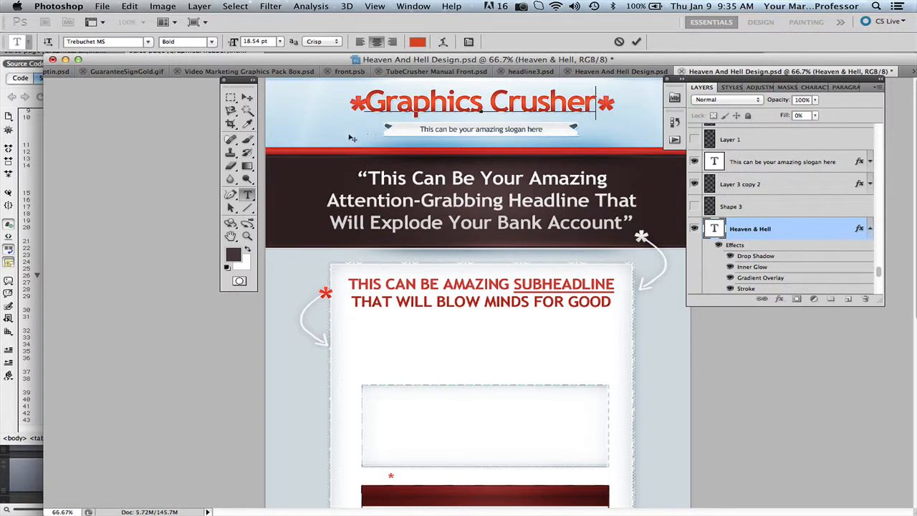
Step: Commit the new Graphics Crusher title text and check its extent between the two asterisks with Free Transform
{"action": "left_click", "coordinate": [247, 97]}
{"action": "key", "text": "ctrl+t"}
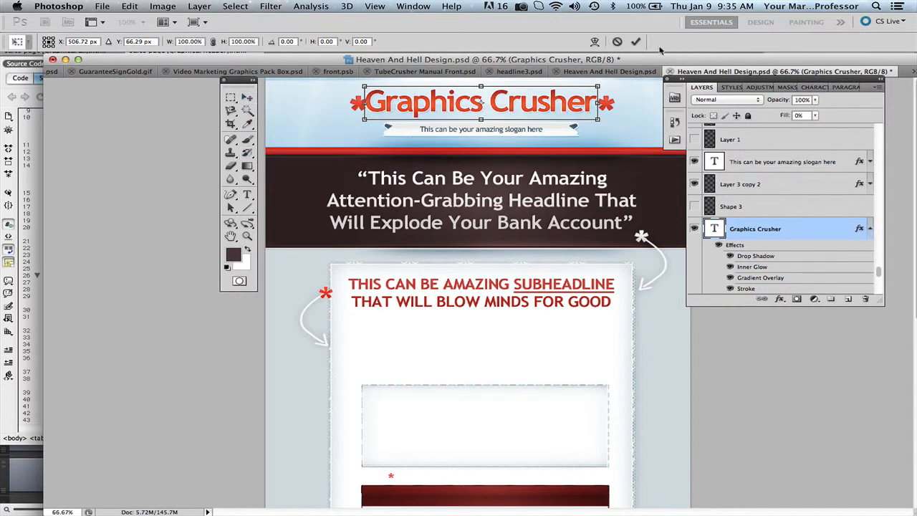
{"action": "left_click", "coordinate": [636, 42]}
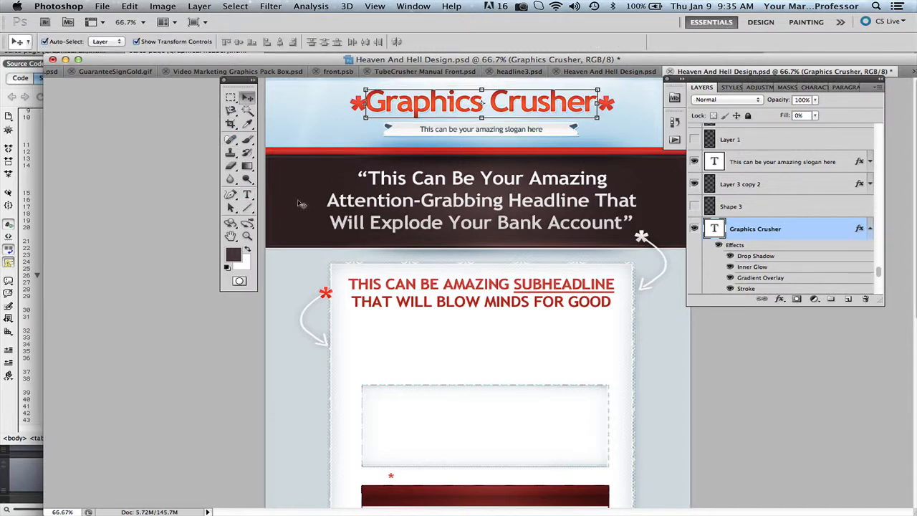
Step: Replace the slogan on the ribbon below the title with The Cure For The Graphic Crazies
{"action": "left_click", "coordinate": [247, 196]}
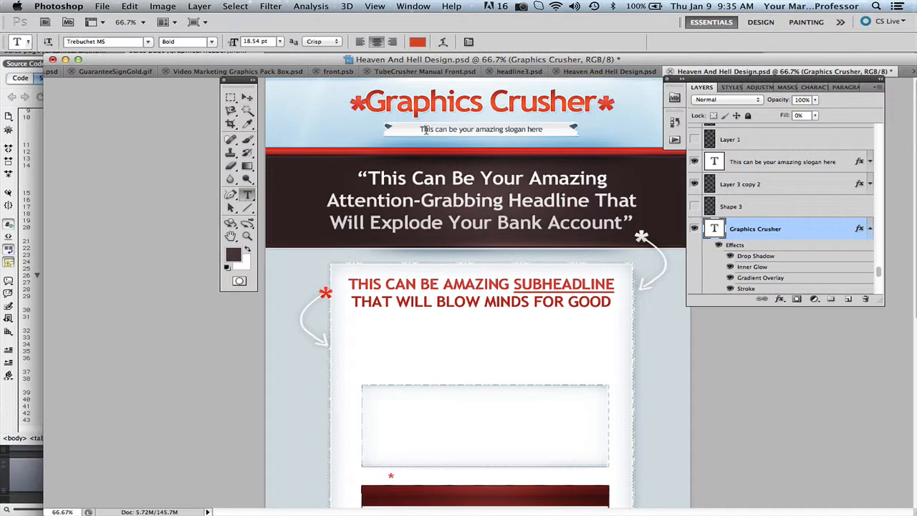
{"action": "left_click", "coordinate": [523, 130]}
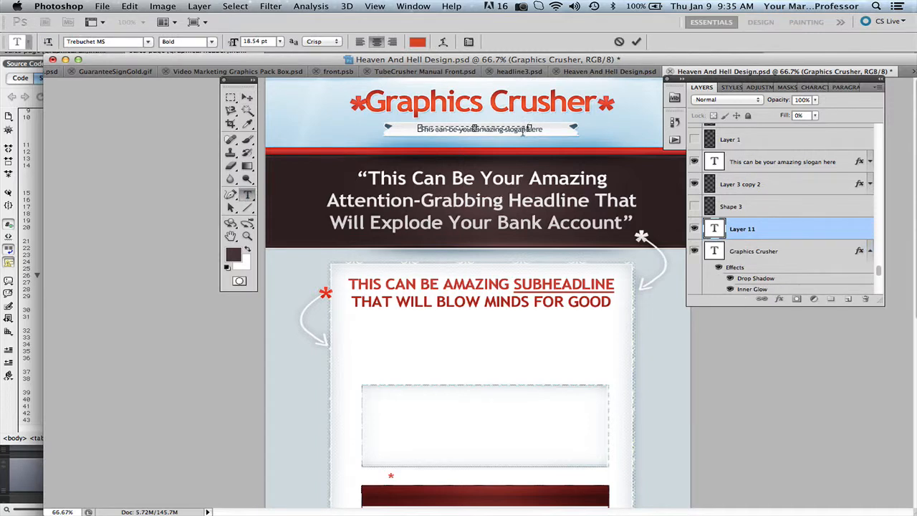
{"action": "triple_click", "coordinate": [521, 130]}
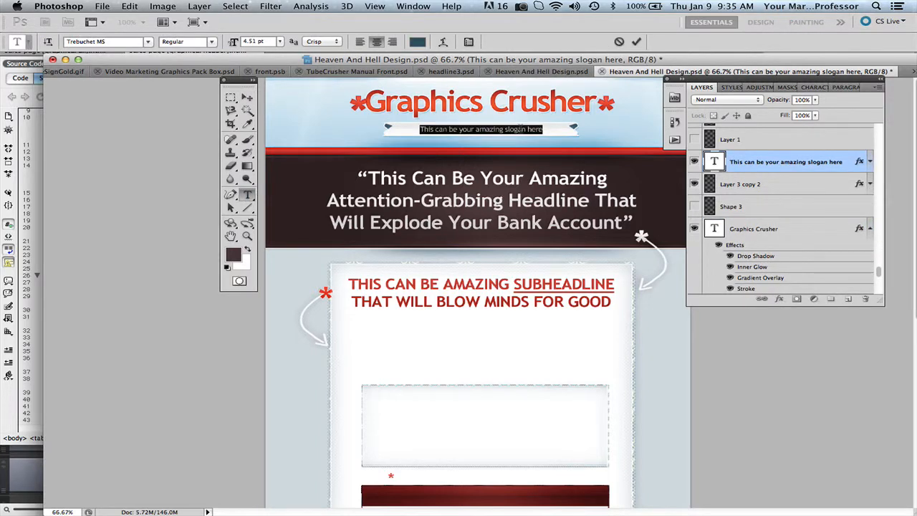
{"action": "type", "text": "a"}
{"action": "type", "text": "he"}
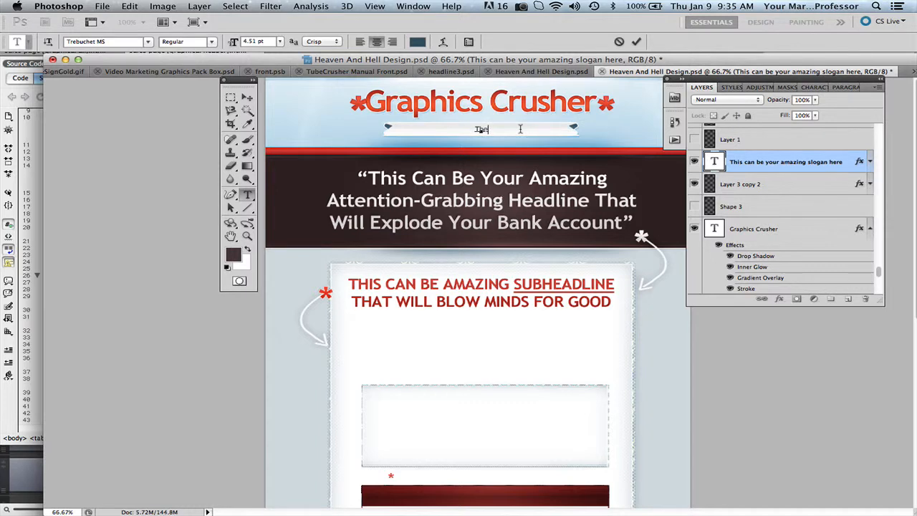
{"action": "type", "text": " Cure For The Graphic Crazies"}
{"action": "left_click", "coordinate": [636, 41]}
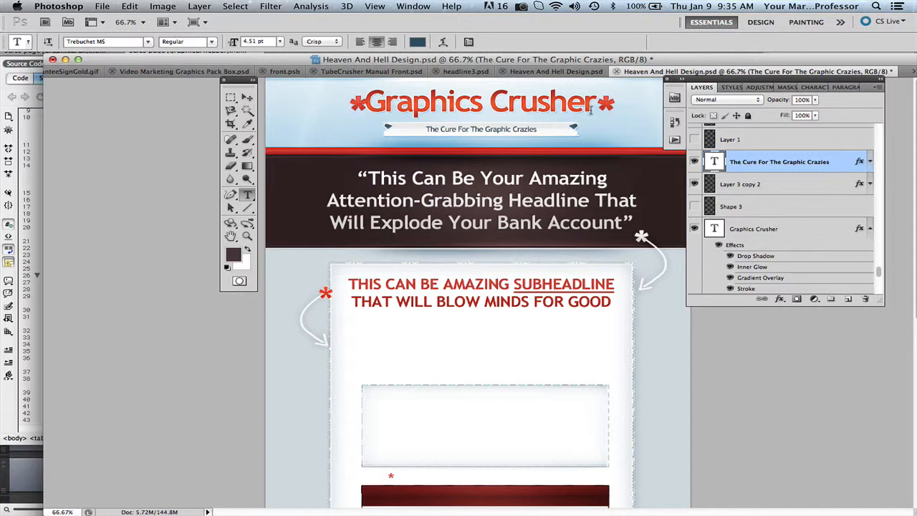
Step: Move the two red asterisks beside the Graphics Crusher title slightly outward so they have even spacing from the text
{"action": "left_click", "coordinate": [247, 98]}
{"action": "left_click", "coordinate": [355, 105]}
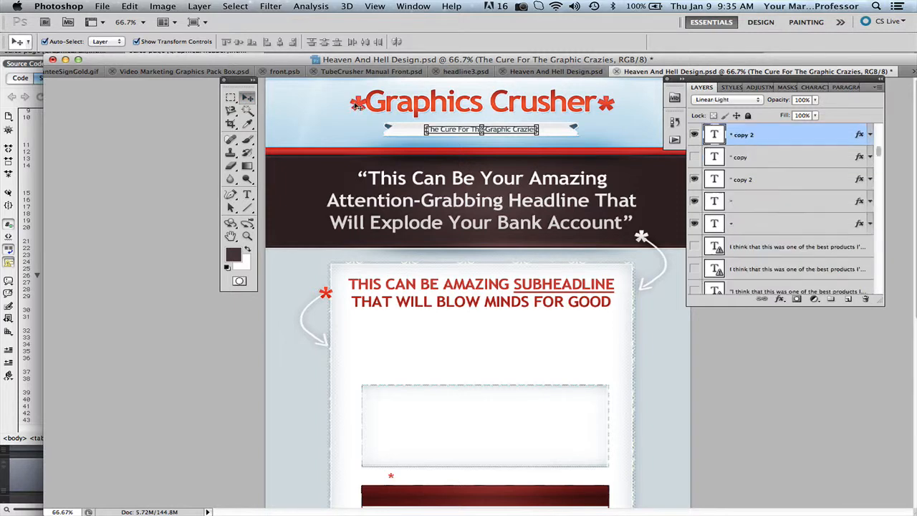
{"action": "key", "text": "super+t"}
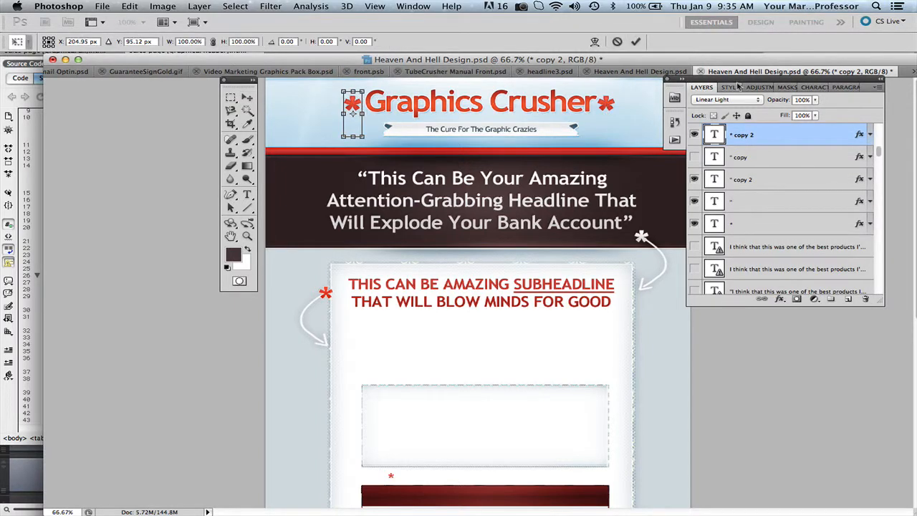
{"action": "left_click", "coordinate": [635, 41]}
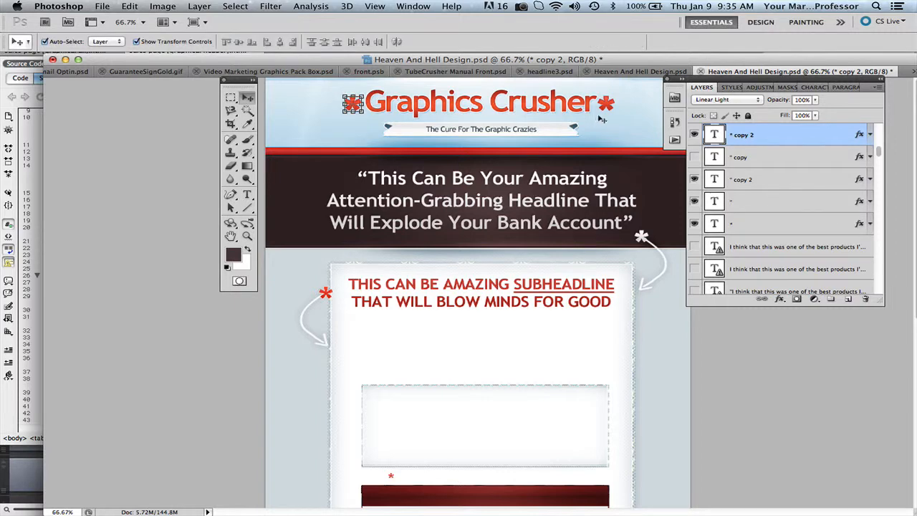
{"action": "key", "text": "super+j"}
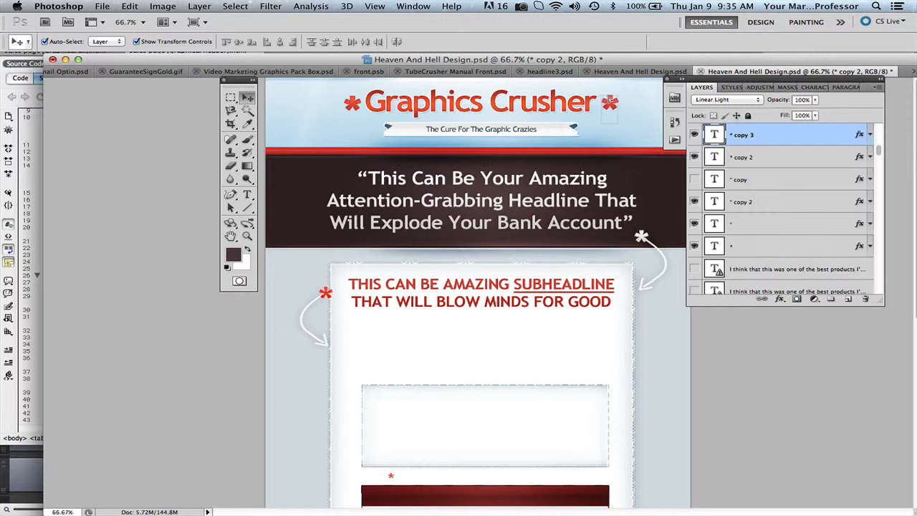
{"action": "left_click_drag", "start_coordinate": [614, 101], "coordinate": [605, 102]}
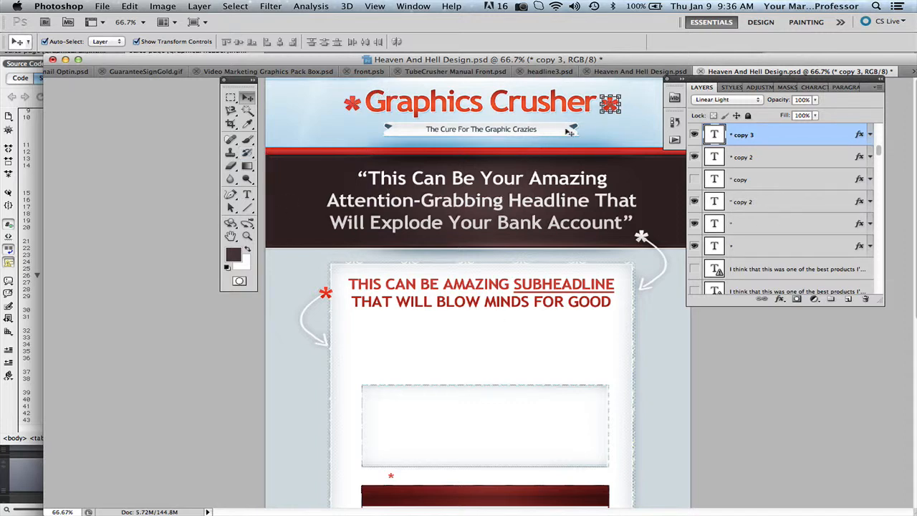
{"action": "left_click", "coordinate": [612, 132]}
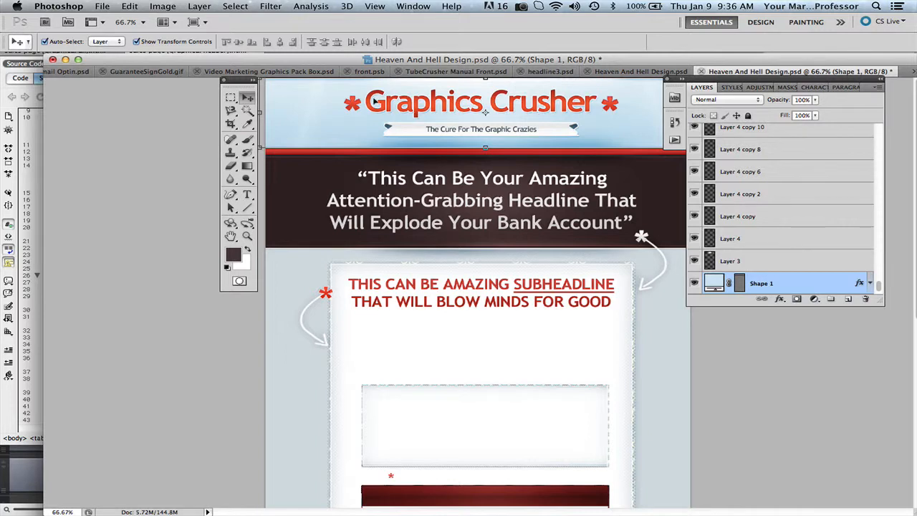
Step: Check the header's asterisk and blue background layers and the white asterisk beside the headline by selecting each
{"action": "left_click", "coordinate": [351, 104]}
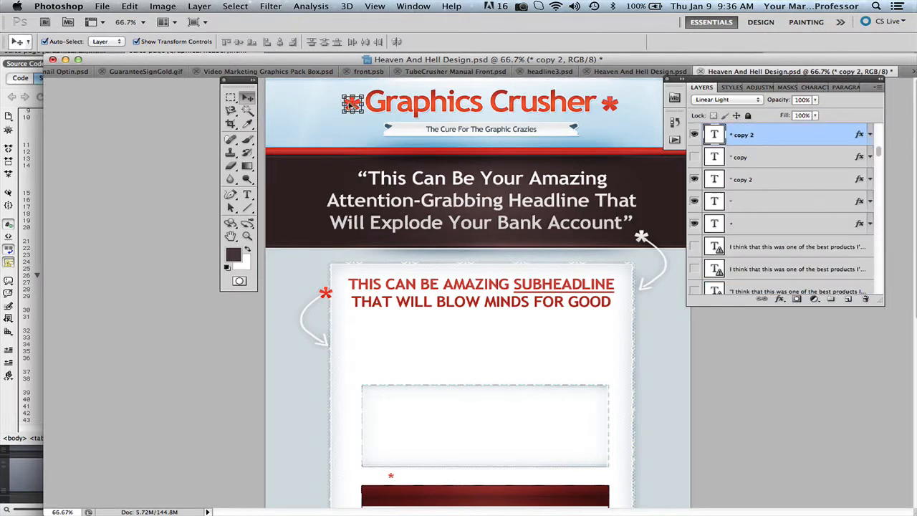
{"action": "left_click", "coordinate": [348, 138]}
{"action": "scroll", "coordinate": [419, 239], "scroll_direction": "down", "scroll_amount": 2}
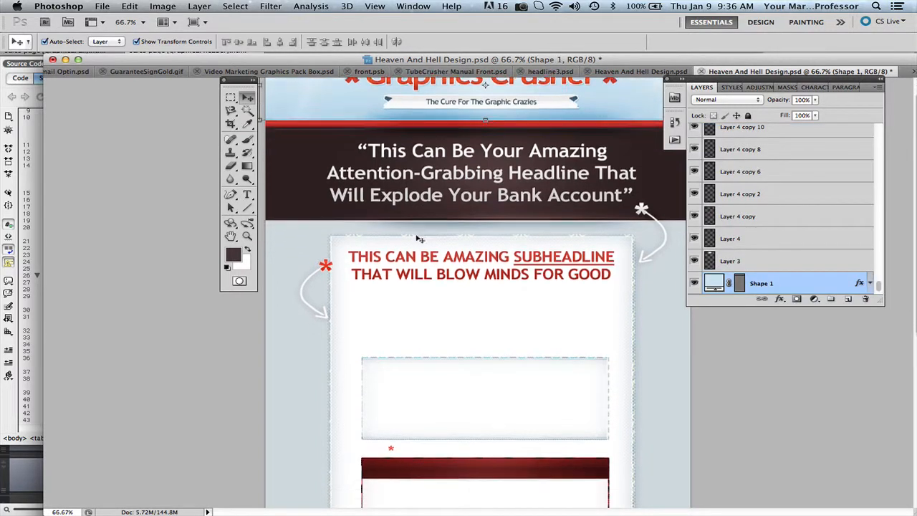
{"action": "scroll", "coordinate": [553, 147], "scroll_direction": "up", "scroll_amount": 2}
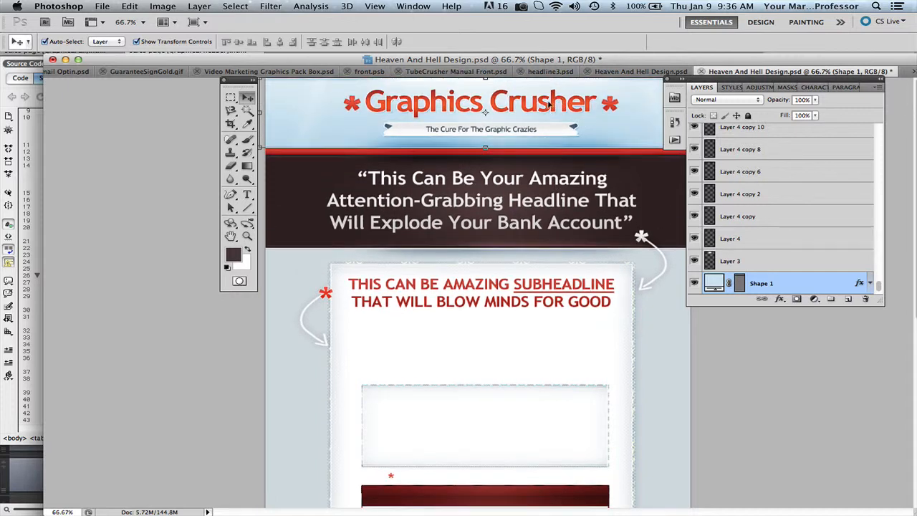
{"action": "left_click", "coordinate": [642, 237]}
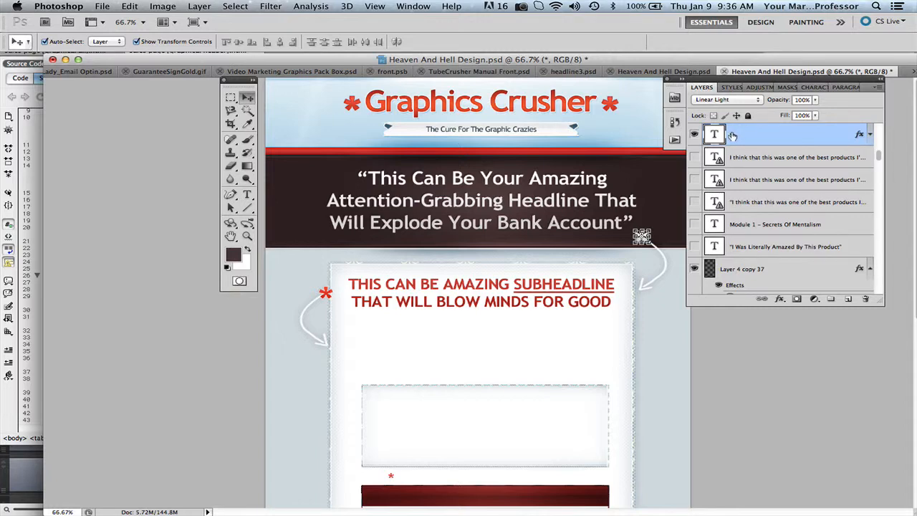
Step: Try a muted brown fill, 8d752a, on the Add To Cart button's Shape 10 layer and discard it
{"action": "scroll", "coordinate": [539, 315], "scroll_direction": "down", "scroll_amount": 5}
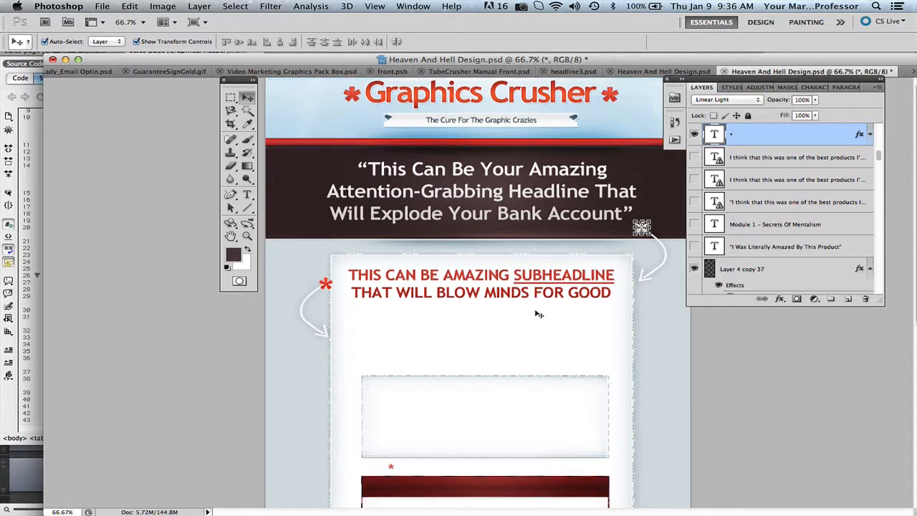
{"action": "left_click", "coordinate": [560, 416]}
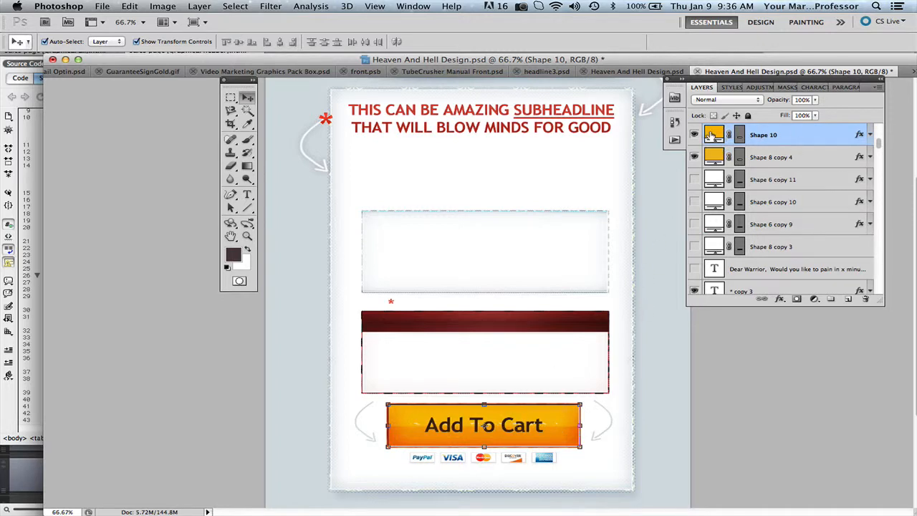
{"action": "double_click", "coordinate": [712, 135]}
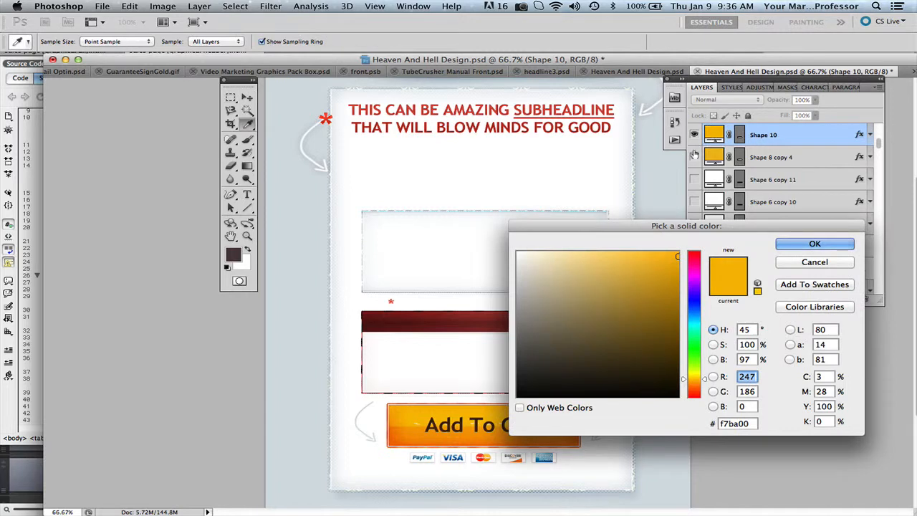
{"action": "left_click", "coordinate": [630, 316]}
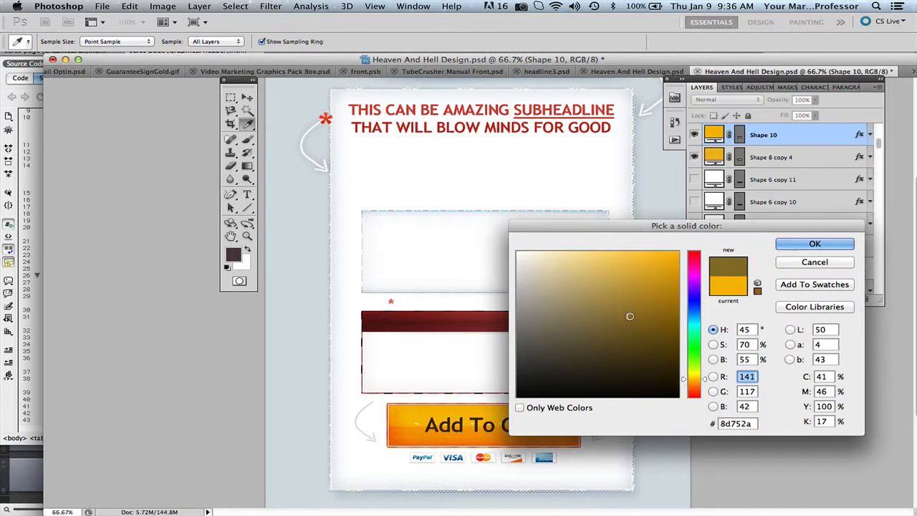
{"action": "left_click", "coordinate": [836, 265]}
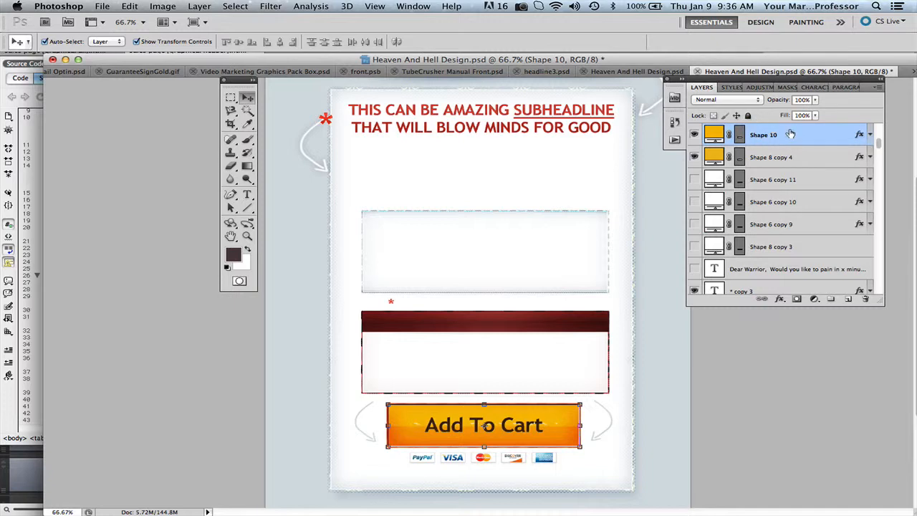
Step: Try a Gradient Overlay opacity of 36% in the layer style of the Add To Cart button's Shape 10 layer
{"action": "double_click", "coordinate": [796, 136]}
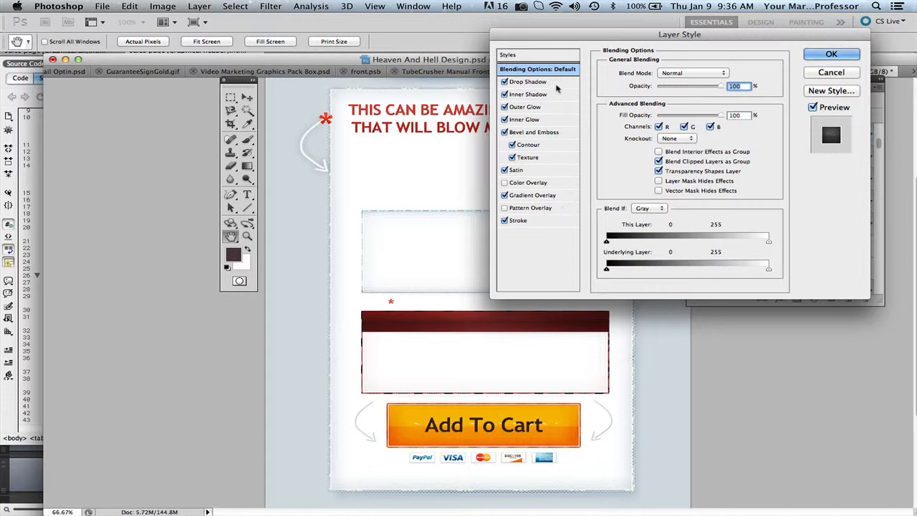
{"action": "left_click", "coordinate": [560, 197]}
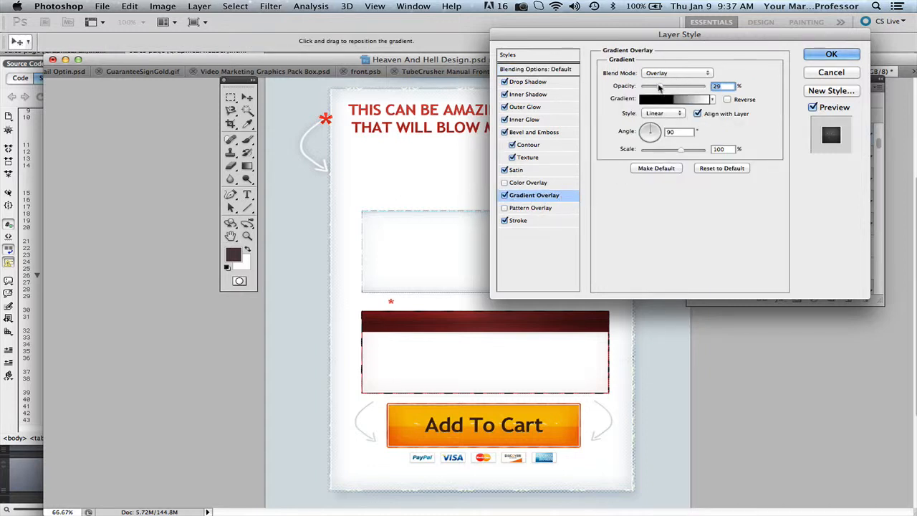
{"action": "mouse_move", "coordinate": [658, 86]}
{"action": "left_mouse_down"}
{"action": "mouse_move", "coordinate": [706, 87]}
{"action": "mouse_move", "coordinate": [641, 86]}
{"action": "mouse_move", "coordinate": [664, 86]}
{"action": "left_mouse_up"}
Step: Try a red gradient preset for the button's Gradient Overlay and move the Gradient Editor aside to uncover the button
{"action": "left_click", "coordinate": [673, 98]}
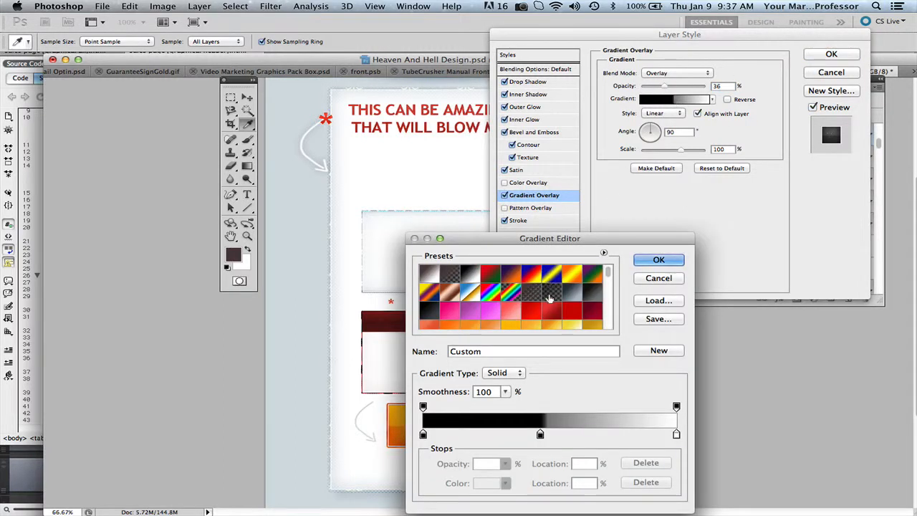
{"action": "scroll", "coordinate": [550, 290], "scroll_direction": "down", "scroll_amount": 3}
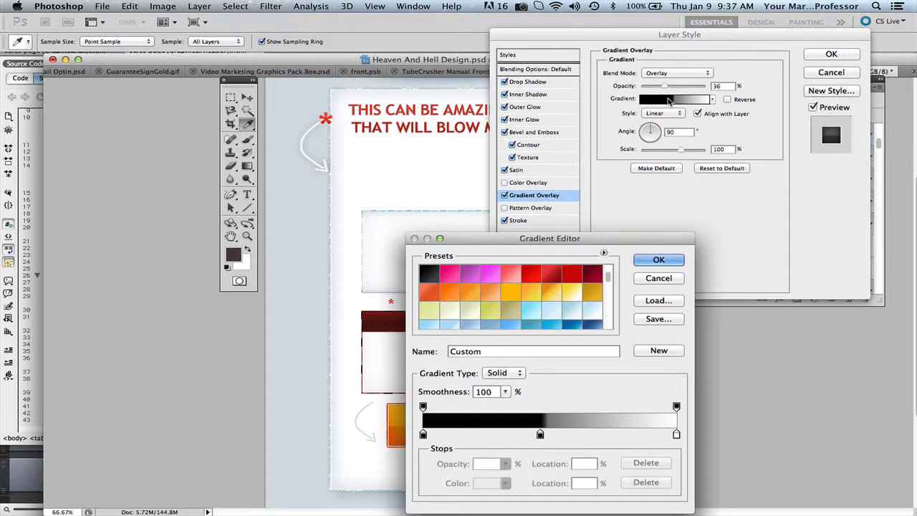
{"action": "scroll", "coordinate": [551, 297], "scroll_direction": "up", "scroll_amount": 1}
{"action": "scroll", "coordinate": [551, 297], "scroll_direction": "up", "scroll_amount": 2}
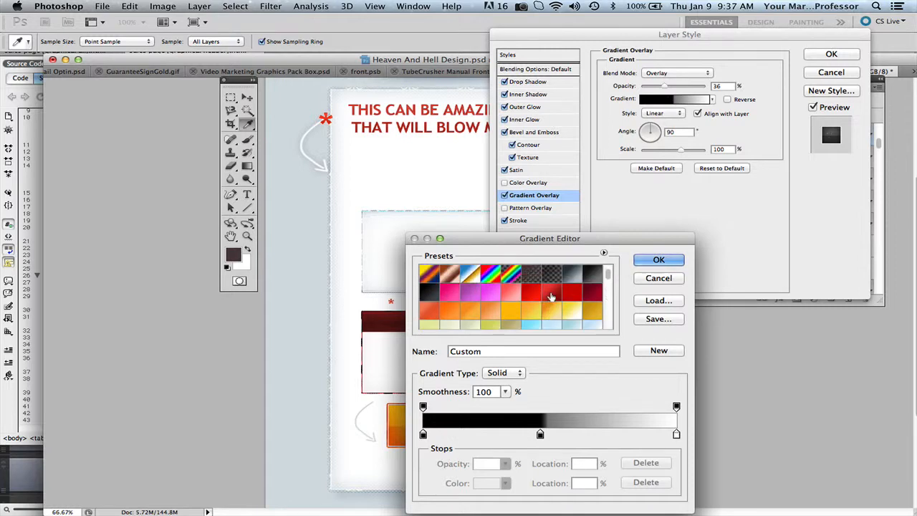
{"action": "left_click", "coordinate": [551, 300]}
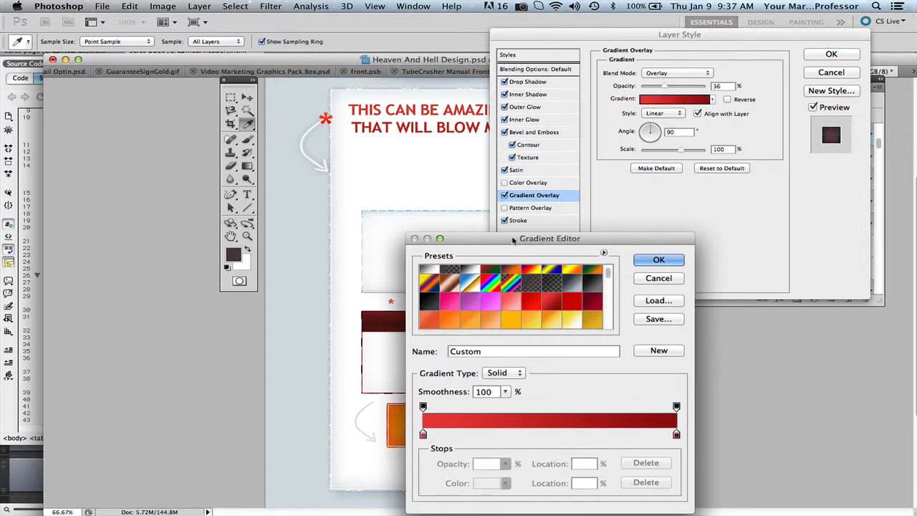
{"action": "left_click_drag", "start_coordinate": [504, 237], "coordinate": [724, 190]}
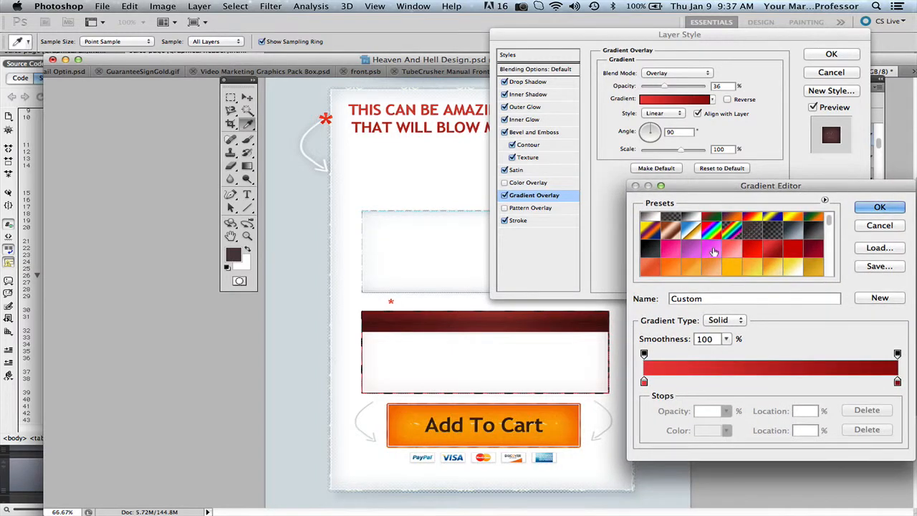
Step: Try several other gradient presets on the button, including orange, black and orange-red, and discard all layer style changes
{"action": "left_click", "coordinate": [714, 252]}
{"action": "left_click", "coordinate": [793, 232]}
{"action": "left_click", "coordinate": [711, 267]}
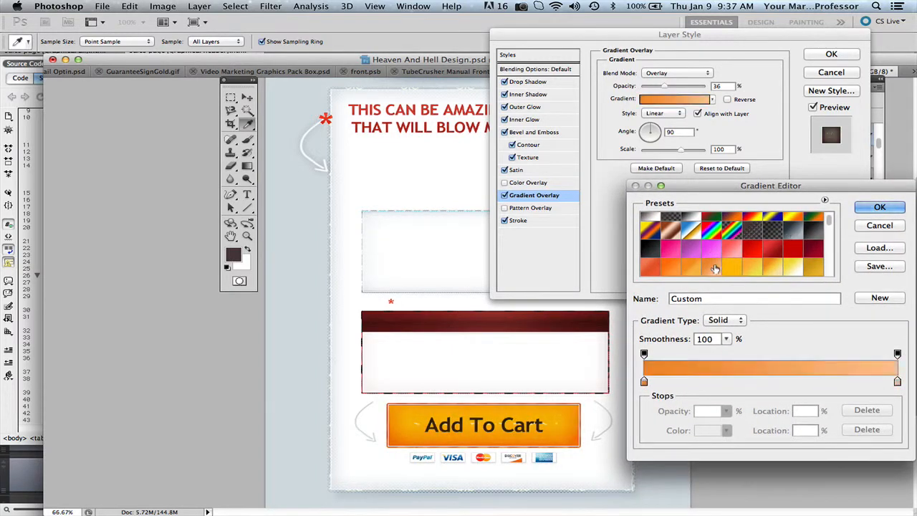
{"action": "left_click", "coordinate": [666, 253]}
{"action": "left_click", "coordinate": [650, 250]}
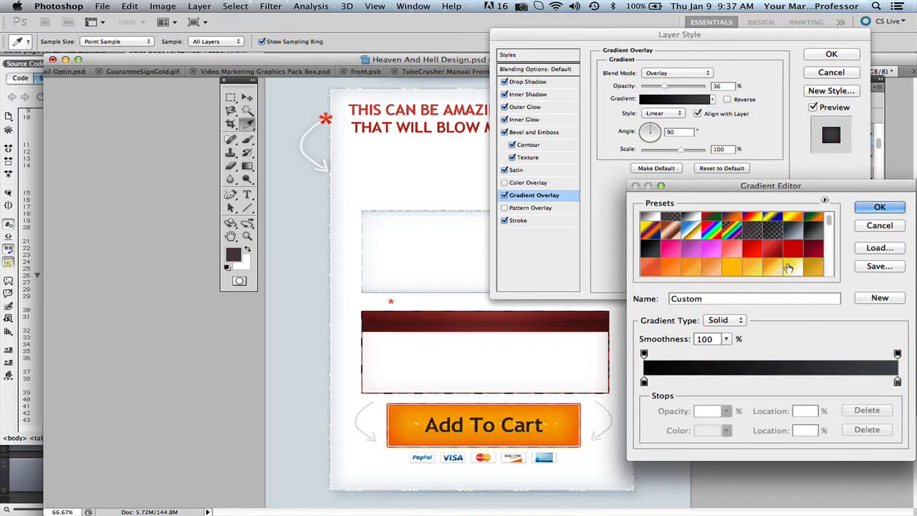
{"action": "left_click", "coordinate": [787, 266]}
{"action": "left_click", "coordinate": [652, 267]}
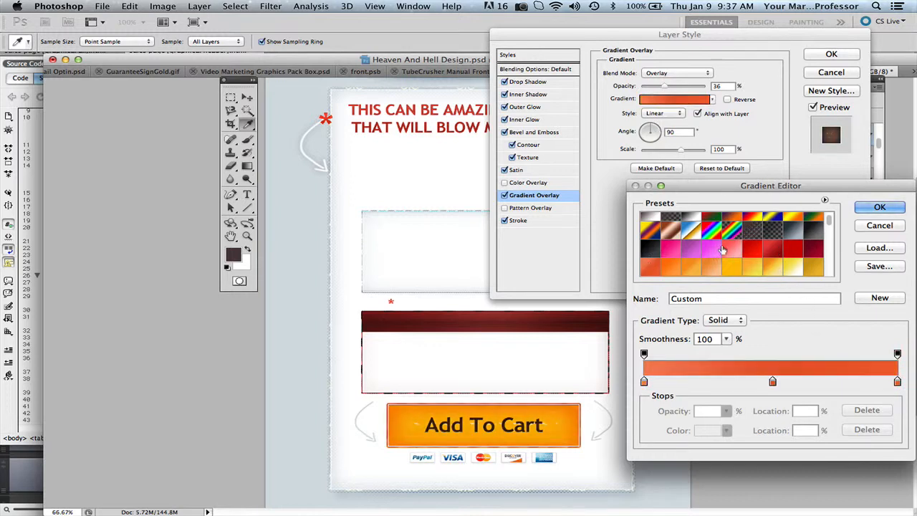
{"action": "left_click", "coordinate": [868, 227]}
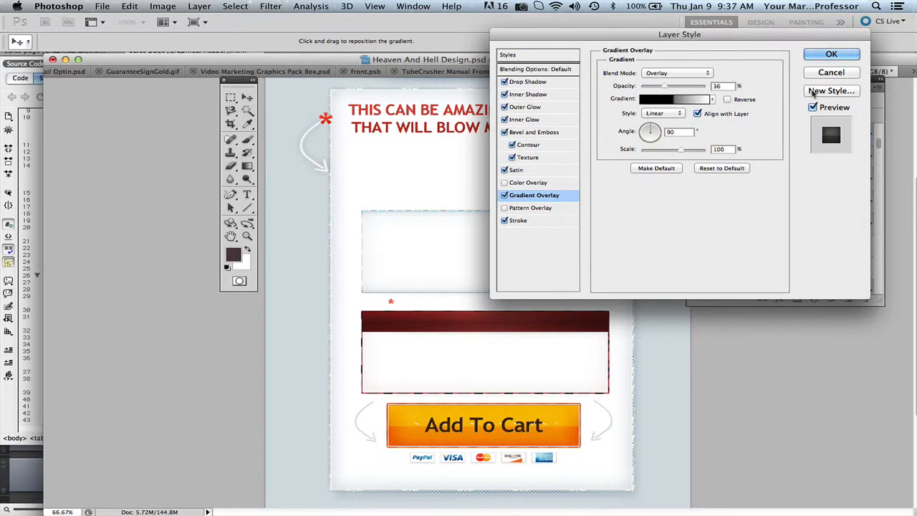
{"action": "left_click", "coordinate": [829, 73]}
Step: Try a red fill, b3262b, on the headline band's Shape 2 copy layer and discard it
{"action": "scroll", "coordinate": [548, 304], "scroll_direction": "up", "scroll_amount": 5}
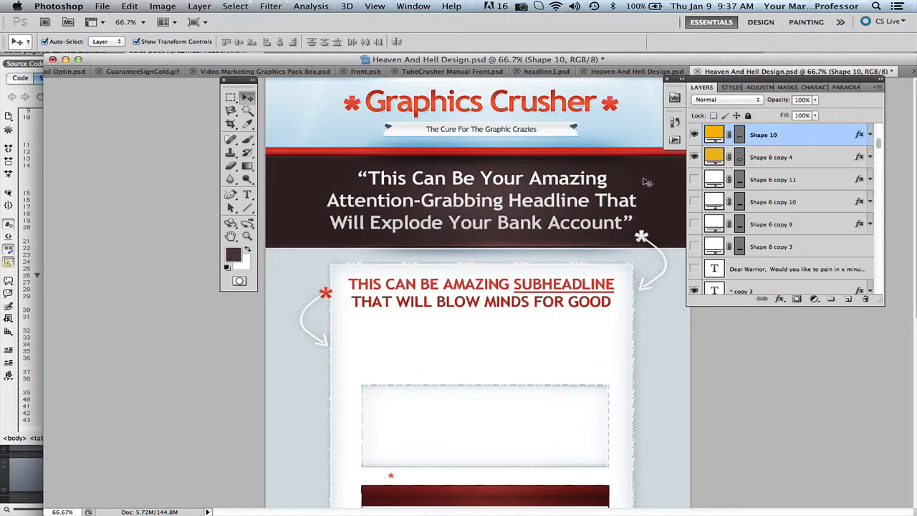
{"action": "left_click", "coordinate": [647, 184]}
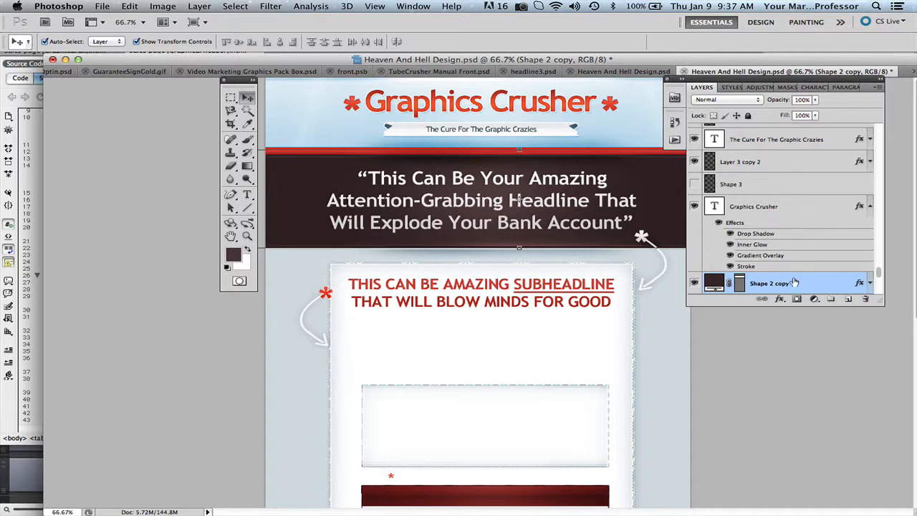
{"action": "double_click", "coordinate": [715, 283]}
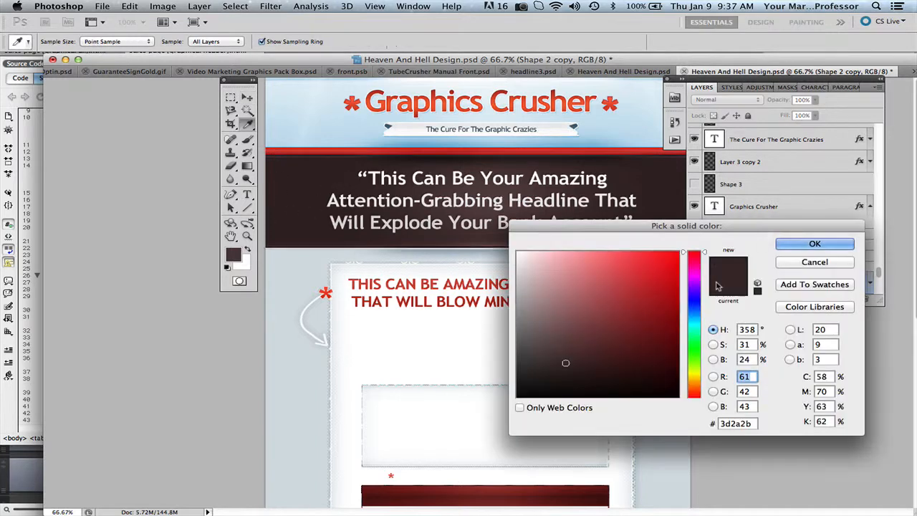
{"action": "left_click", "coordinate": [644, 294]}
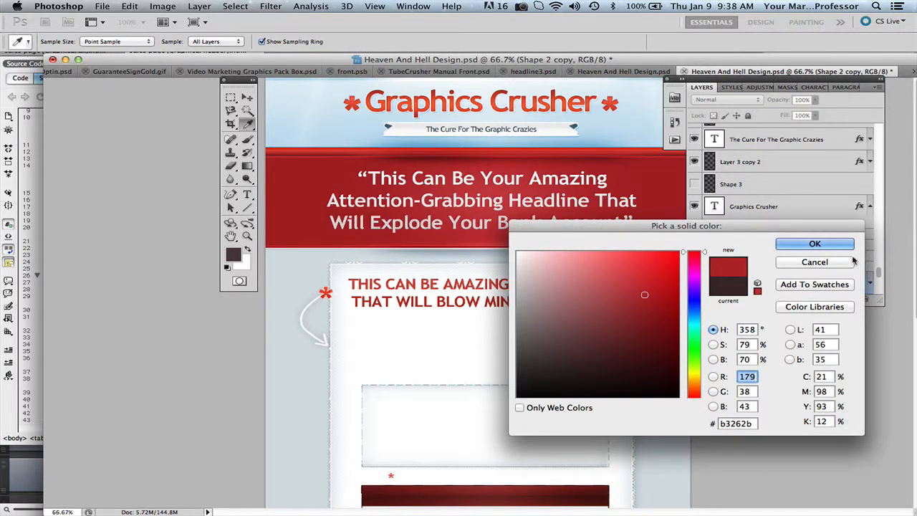
{"action": "left_click", "coordinate": [825, 263]}
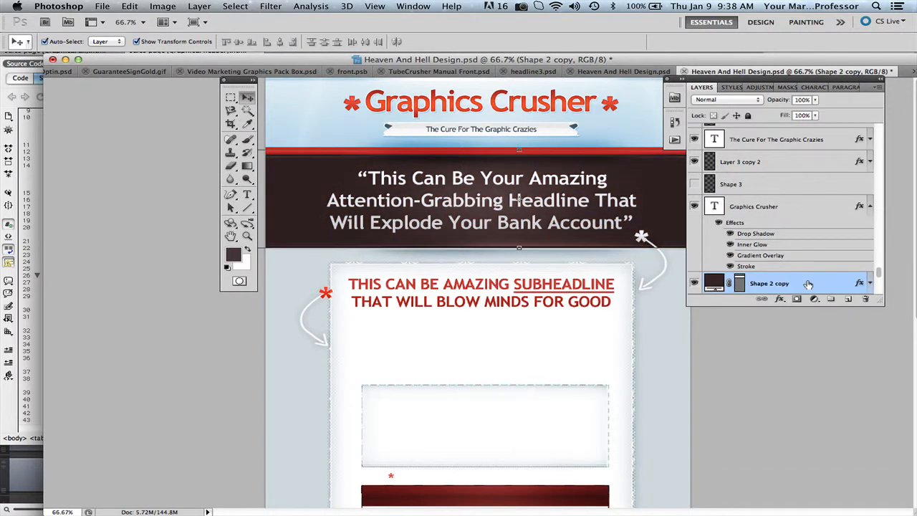
Step: Apply a red gradient preset to the Gradient Overlay of the headline band's Shape 2 copy layer
{"action": "double_click", "coordinate": [810, 282]}
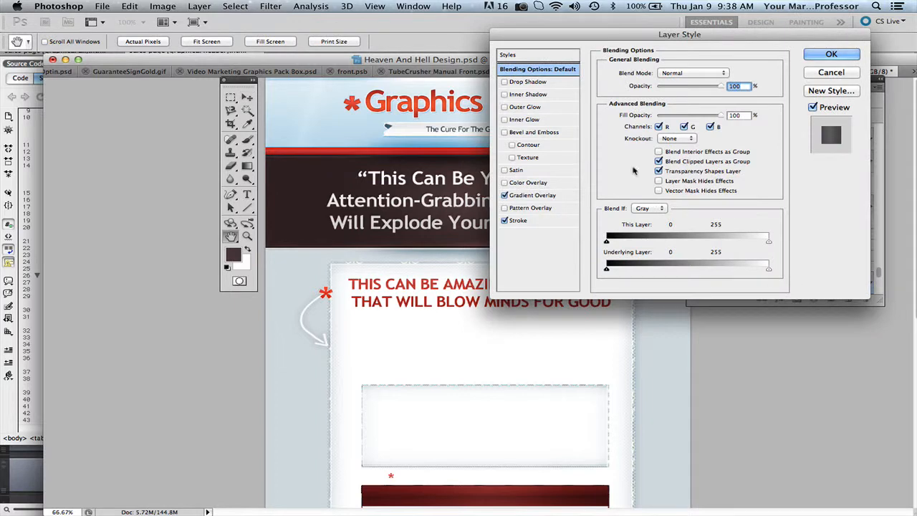
{"action": "left_click", "coordinate": [563, 196]}
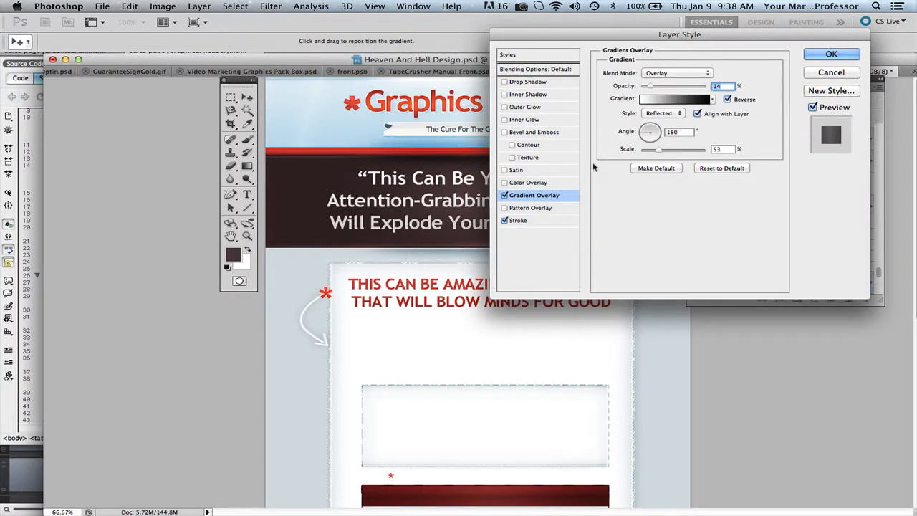
{"action": "left_click", "coordinate": [666, 101]}
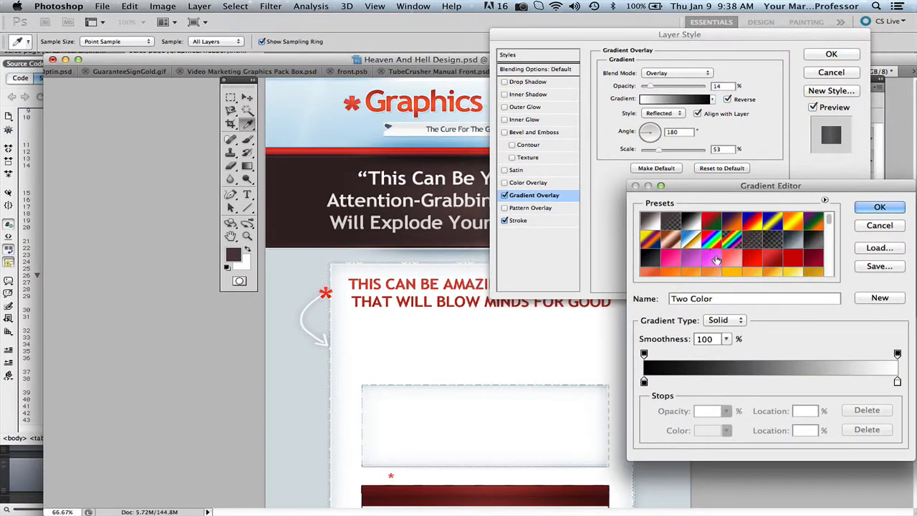
{"action": "left_click", "coordinate": [716, 259]}
{"action": "left_click", "coordinate": [879, 207]}
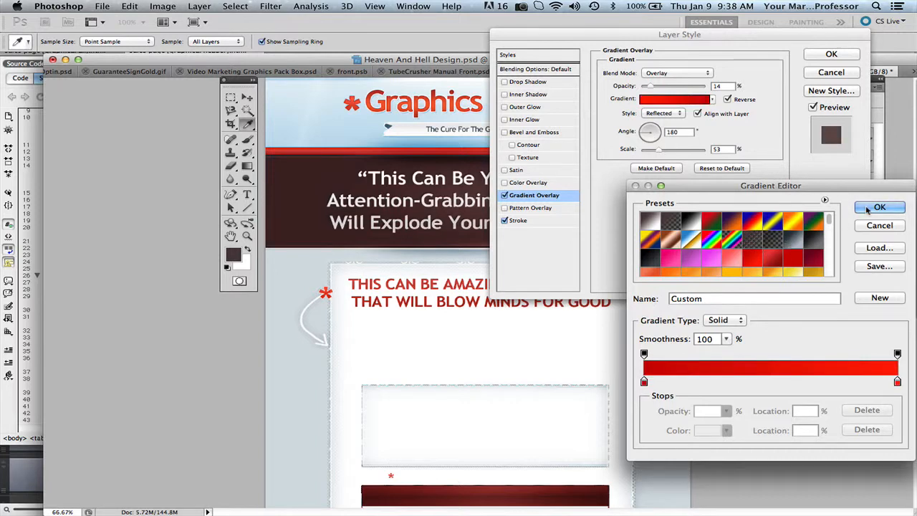
{"action": "left_click", "coordinate": [829, 55]}
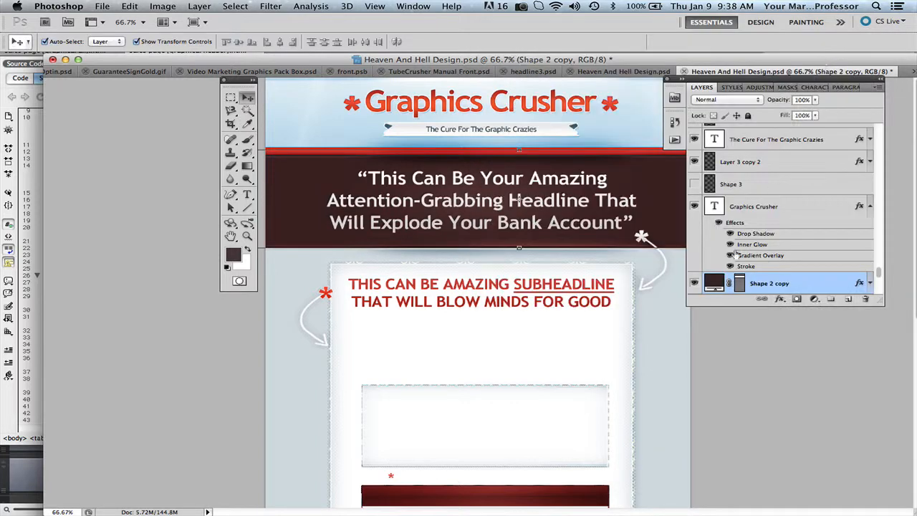
Step: Try a magenta gradient preset with a higher overlay opacity on the headline band, and undo that layer style change
{"action": "double_click", "coordinate": [821, 283]}
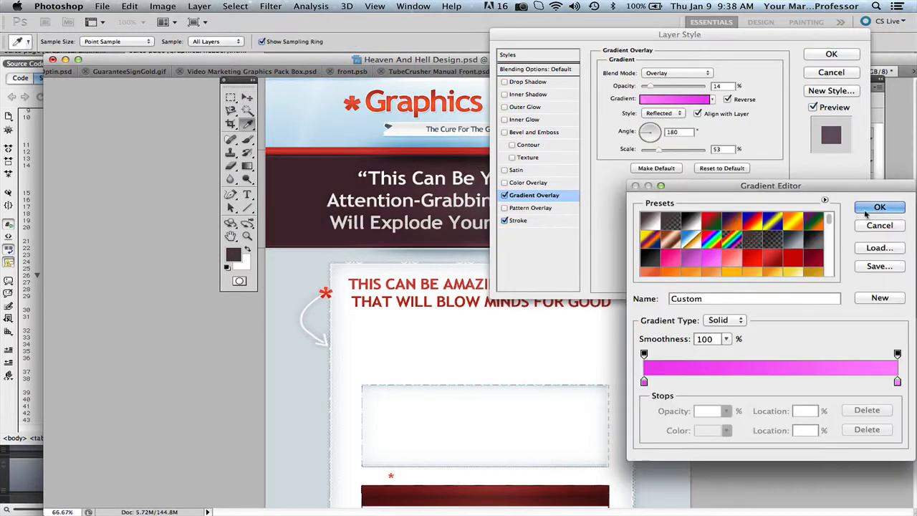
{"action": "left_click", "coordinate": [875, 207]}
{"action": "left_click_drag", "start_coordinate": [650, 86], "coordinate": [698, 86]}
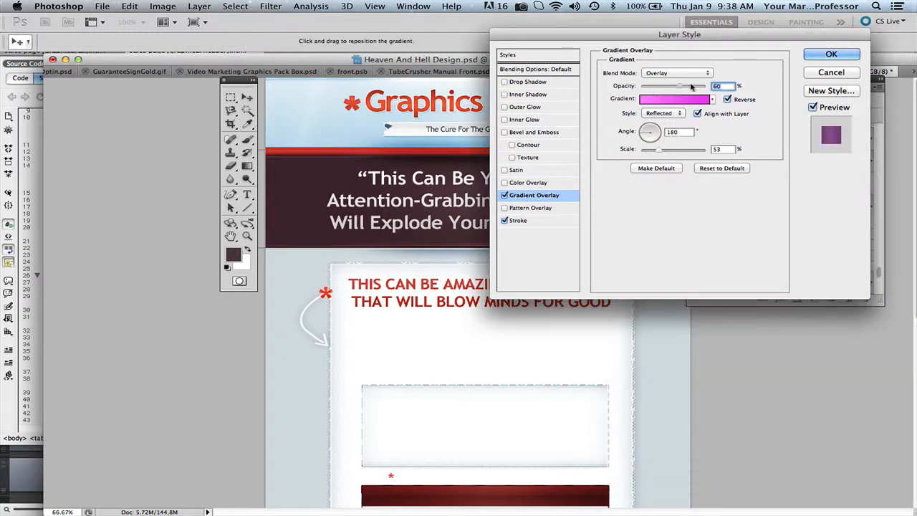
{"action": "left_click", "coordinate": [818, 51]}
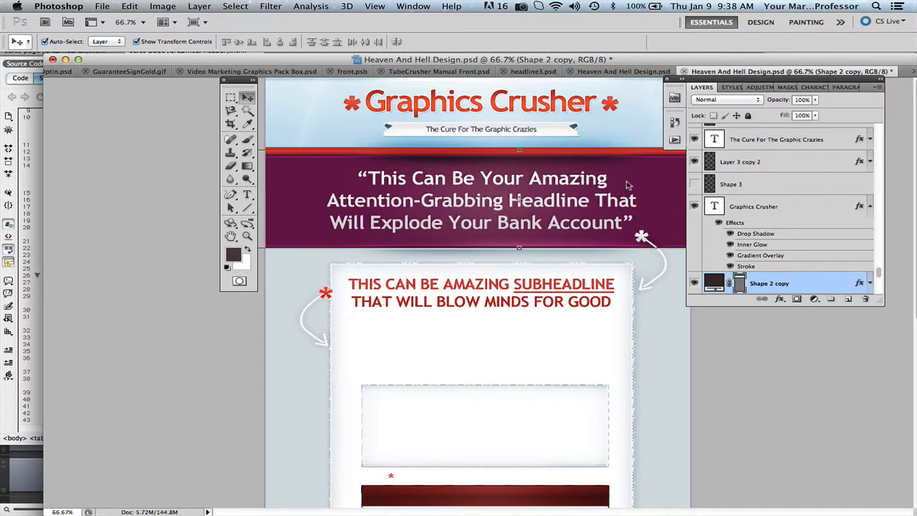
{"action": "key", "text": "super+z"}
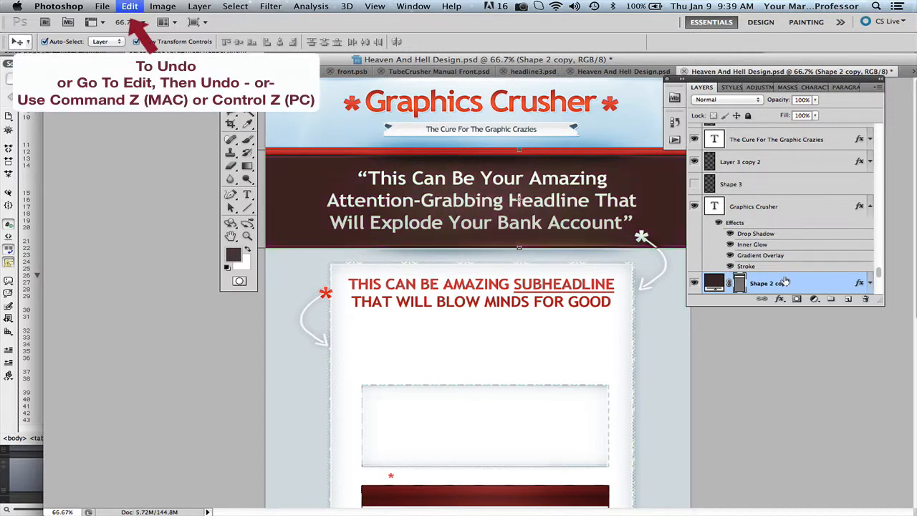
{"action": "left_click_drag", "start_coordinate": [786, 282], "coordinate": [825, 240]}
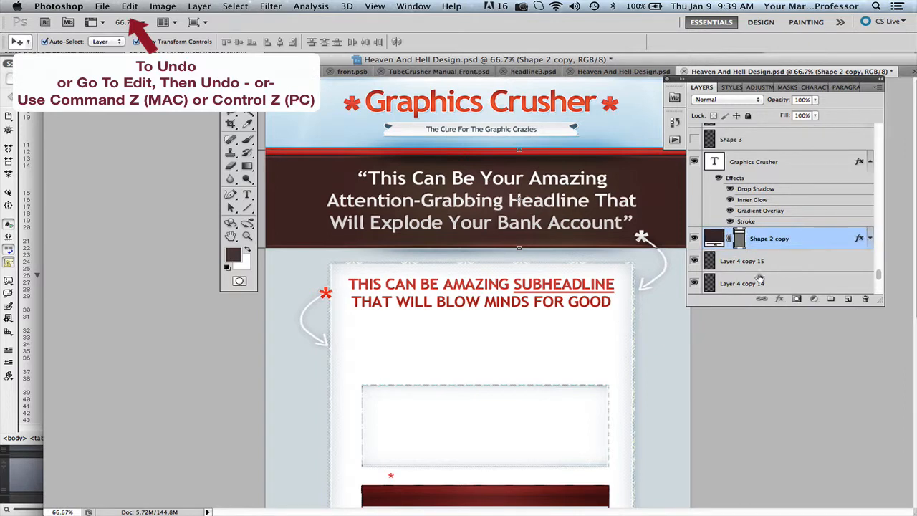
{"action": "scroll", "coordinate": [550, 160], "scroll_direction": "down", "scroll_amount": 10}
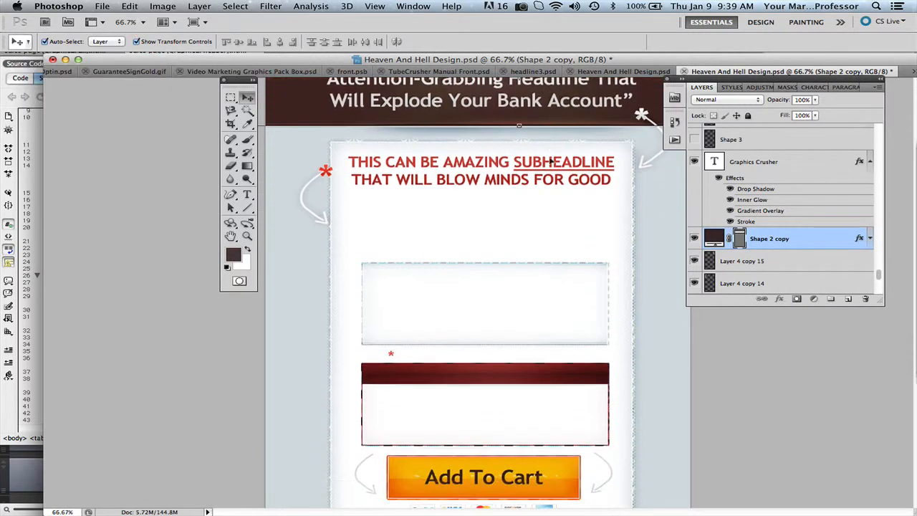
{"action": "scroll", "coordinate": [549, 160], "scroll_direction": "up", "scroll_amount": 10}
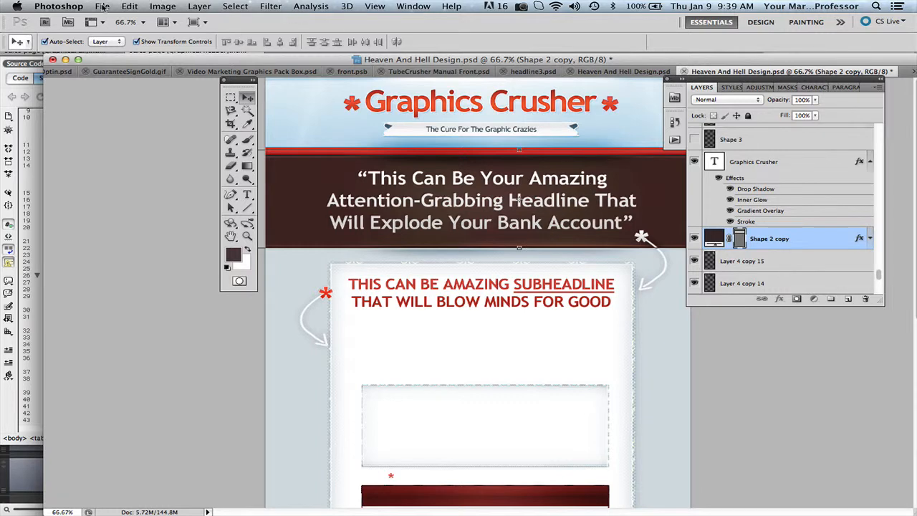
Step: Open Save for Web & Devices, show the original image, and select header slice 04 containing the Graphics Crusher title
{"action": "left_click", "coordinate": [103, 6]}
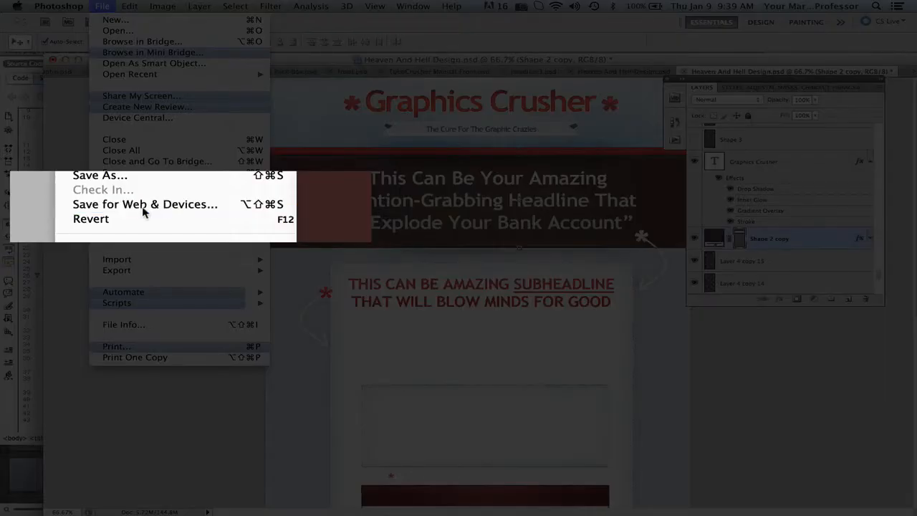
{"action": "left_click", "coordinate": [142, 206]}
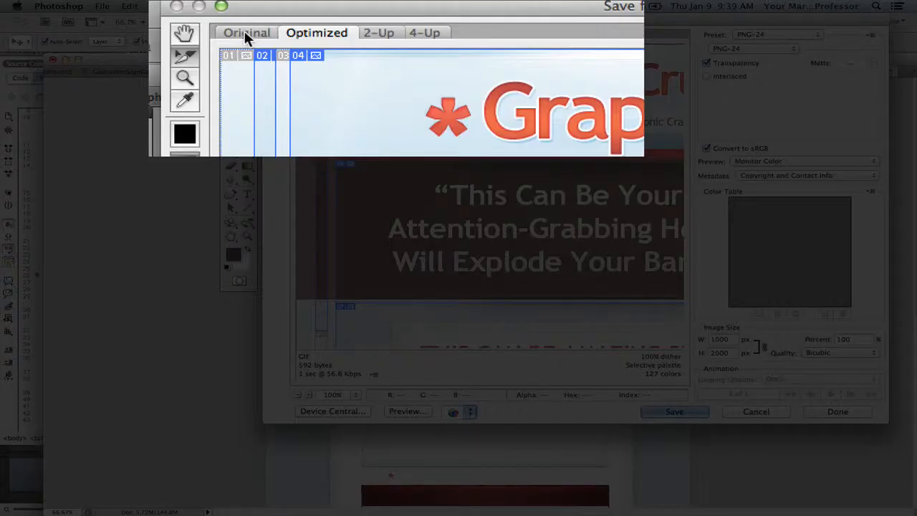
{"action": "left_click", "coordinate": [246, 34]}
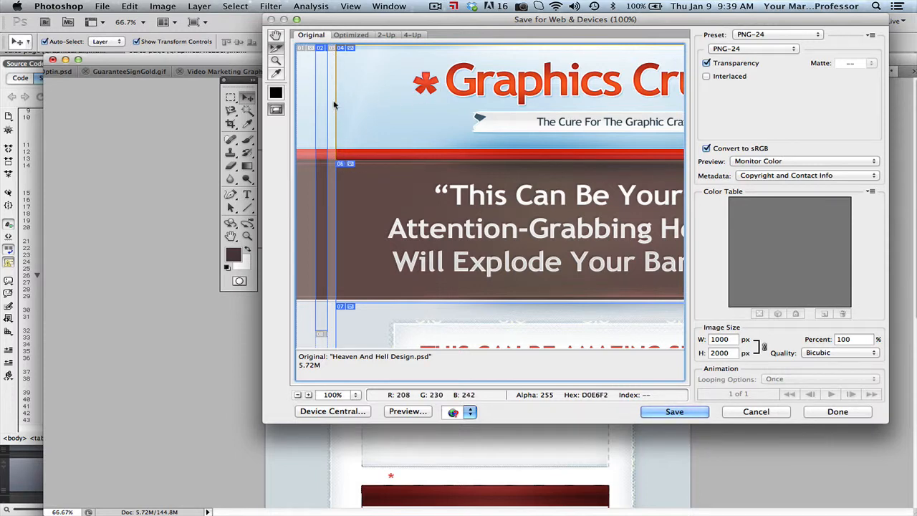
{"action": "left_click", "coordinate": [405, 191]}
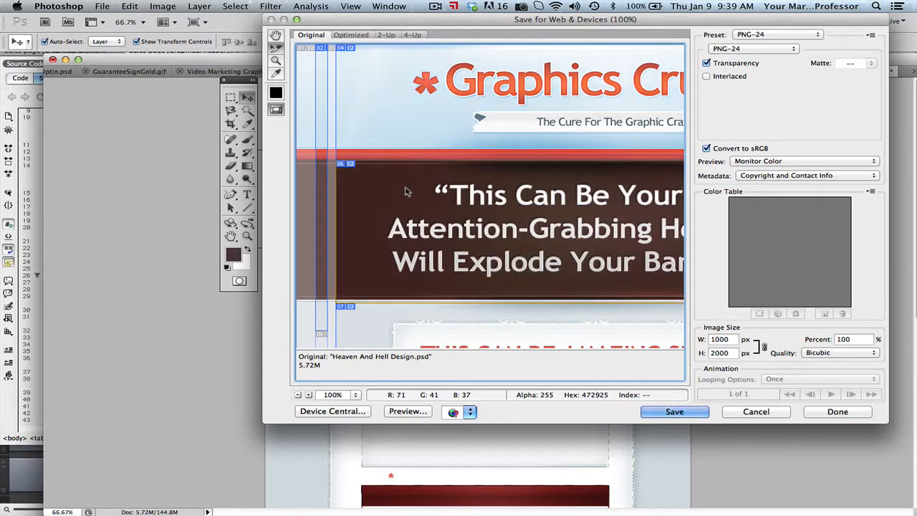
{"action": "left_click", "coordinate": [403, 97]}
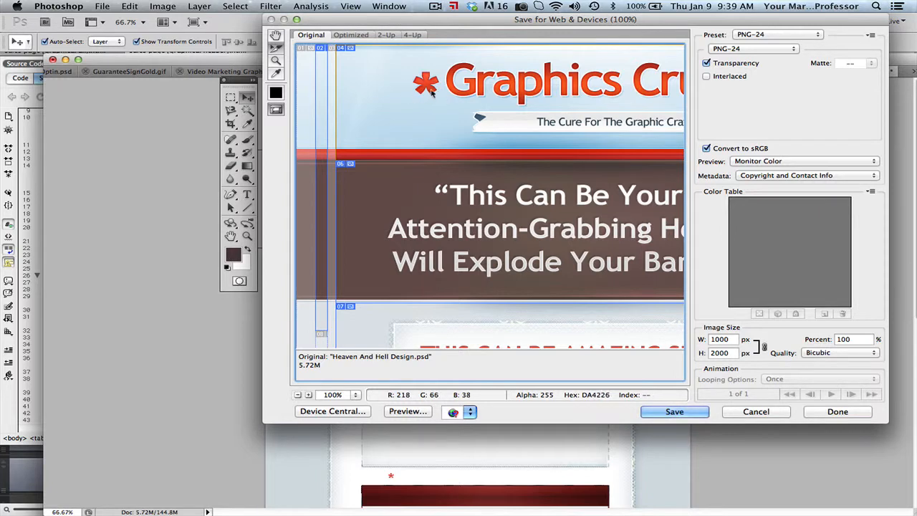
Step: Save only the selected slice as header-sample.png in the images folder, using the Images Only format
{"action": "left_click", "coordinate": [673, 412]}
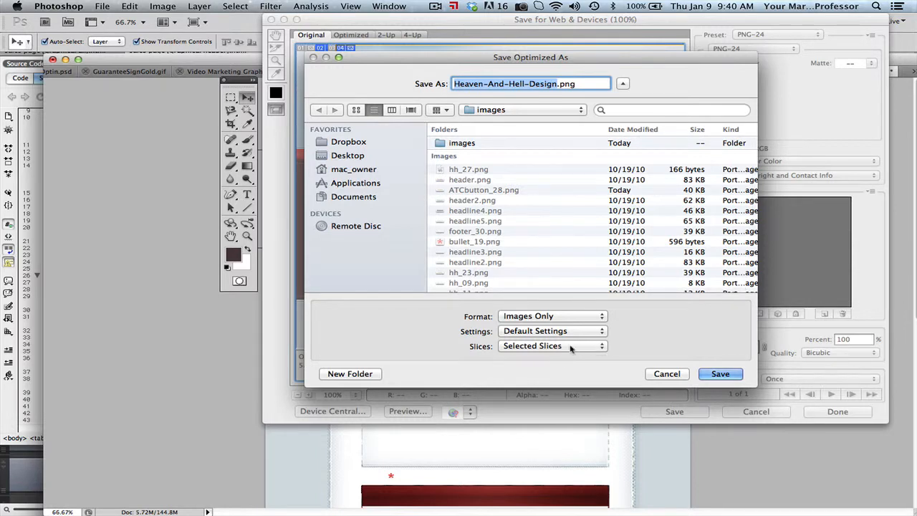
{"action": "left_click", "coordinate": [510, 347]}
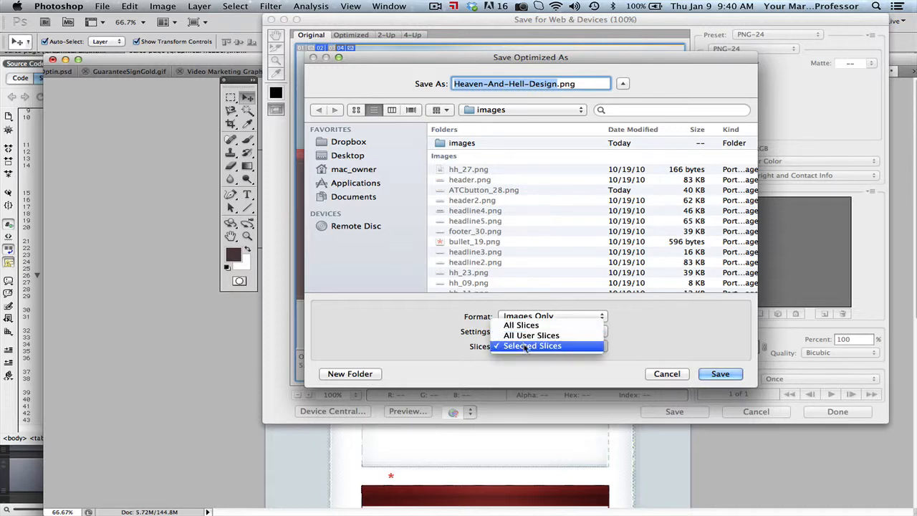
{"action": "left_click", "coordinate": [527, 346]}
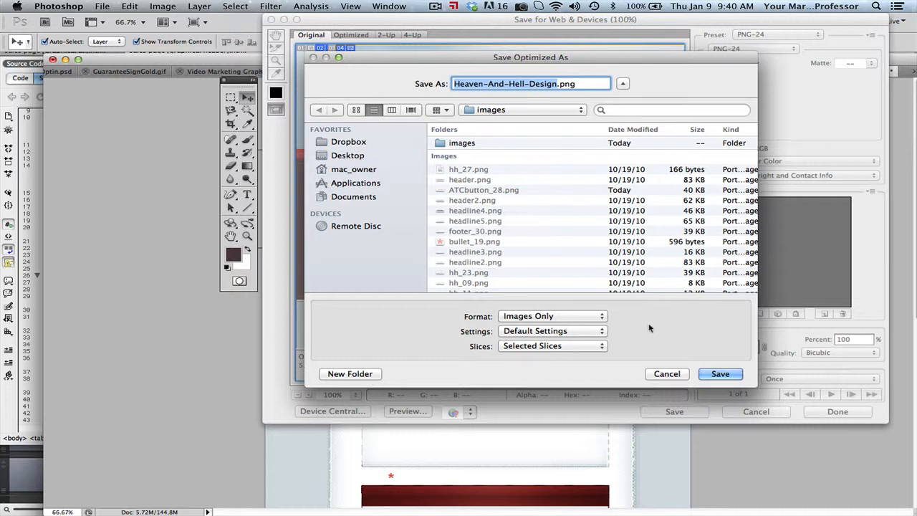
{"action": "left_click", "coordinate": [557, 84]}
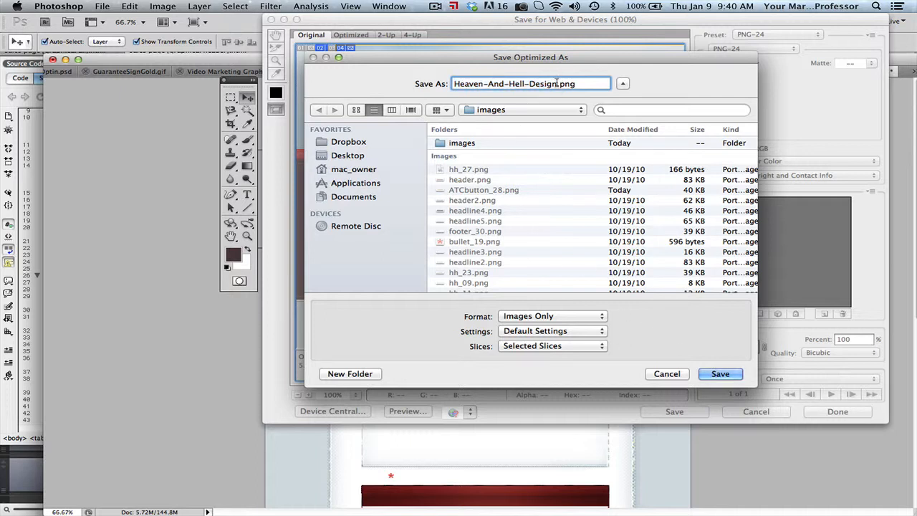
{"action": "left_click_drag", "start_coordinate": [557, 84], "coordinate": [402, 83]}
{"action": "type", "text": "header-sa"}
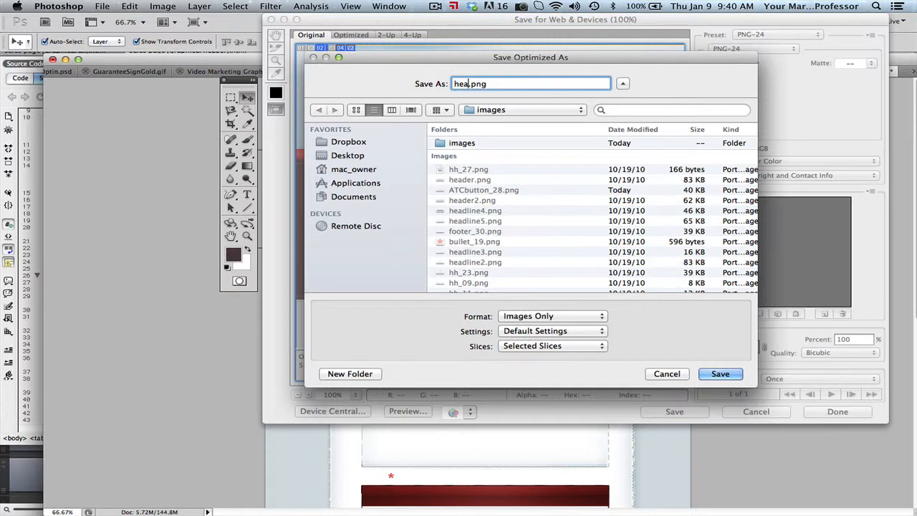
{"action": "type", "text": "mple"}
{"action": "left_click", "coordinate": [719, 373]}
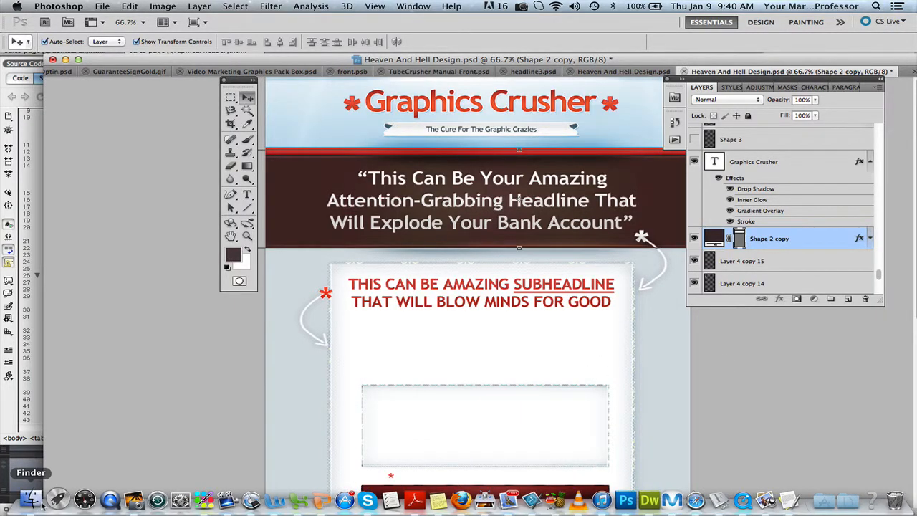
Step: Switch to Finder and move header-sample_04.png from the nested images folder up into the main HTML images folder
{"action": "left_click", "coordinate": [29, 501]}
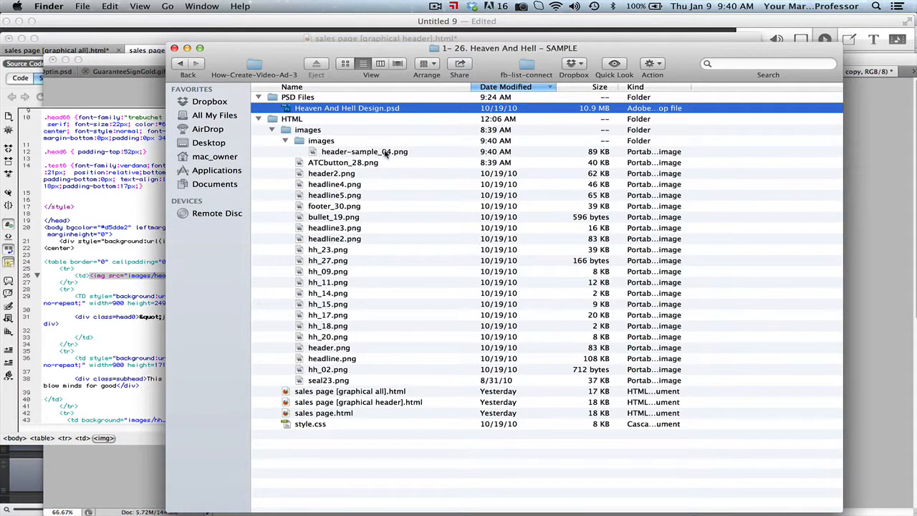
{"action": "left_click", "coordinate": [333, 152]}
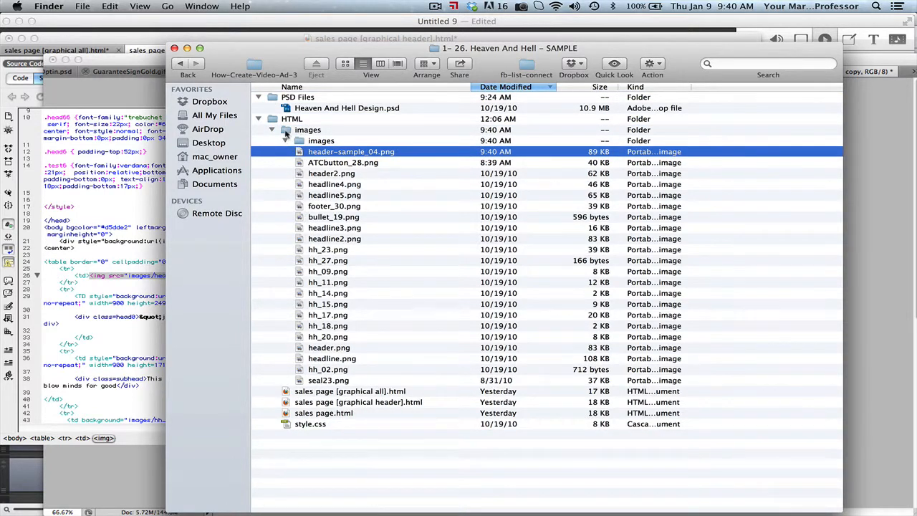
{"action": "left_click", "coordinate": [335, 152]}
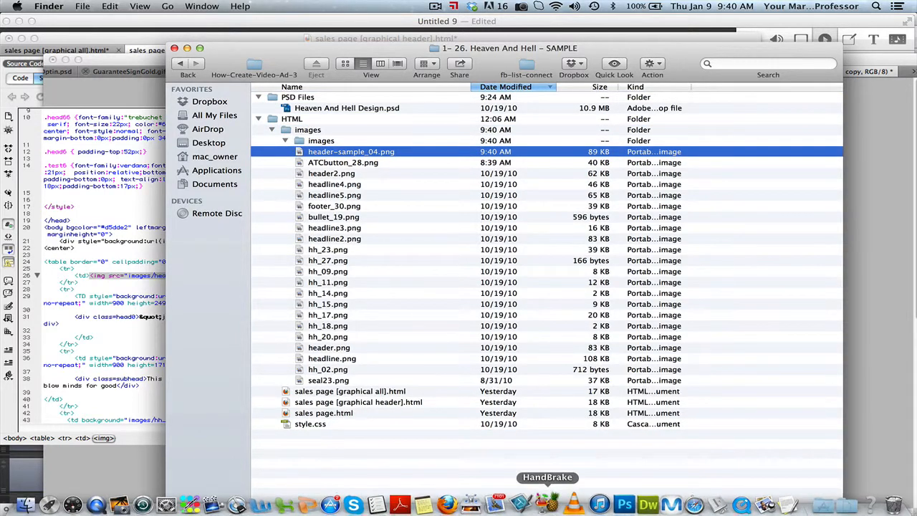
Step: Switch to Dreamweaver and replace the Heaven & Hell header image's source with header-sample_04.png from the images folder
{"action": "left_click", "coordinate": [643, 501]}
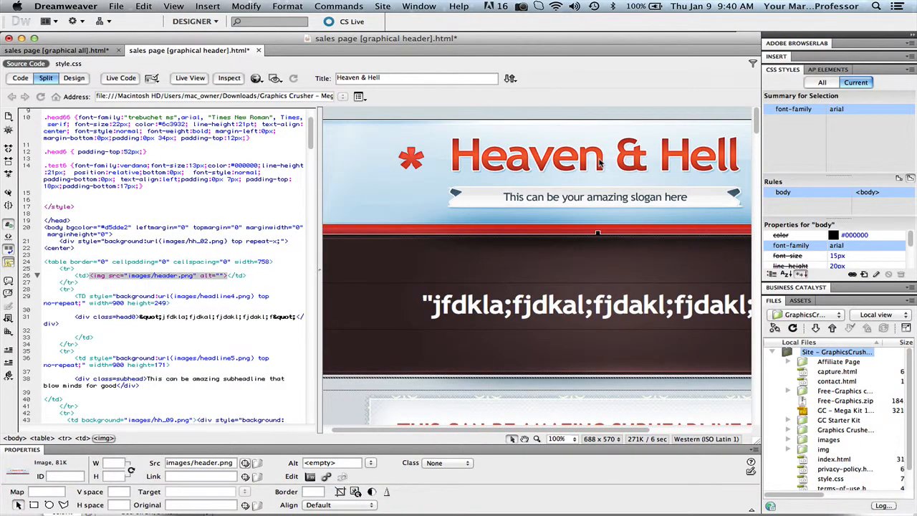
{"action": "double_click", "coordinate": [566, 160]}
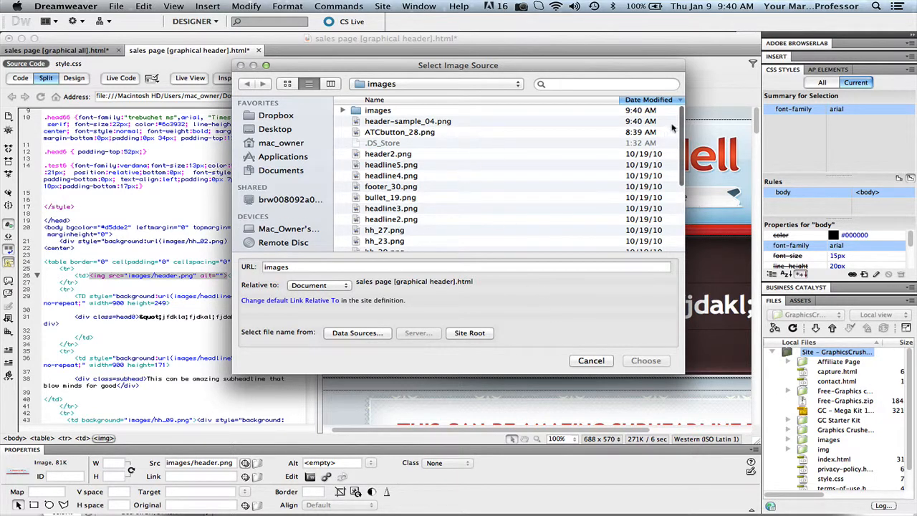
{"action": "left_click", "coordinate": [392, 123]}
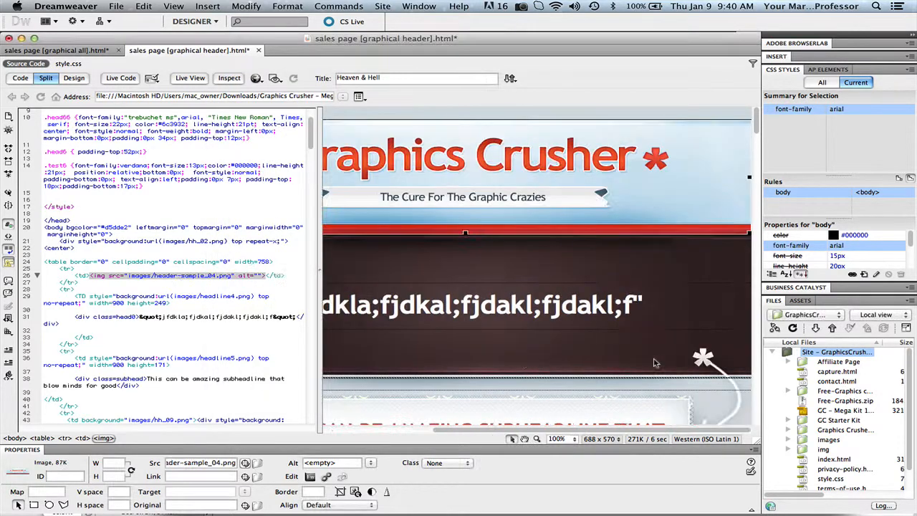
{"action": "left_click", "coordinate": [645, 360]}
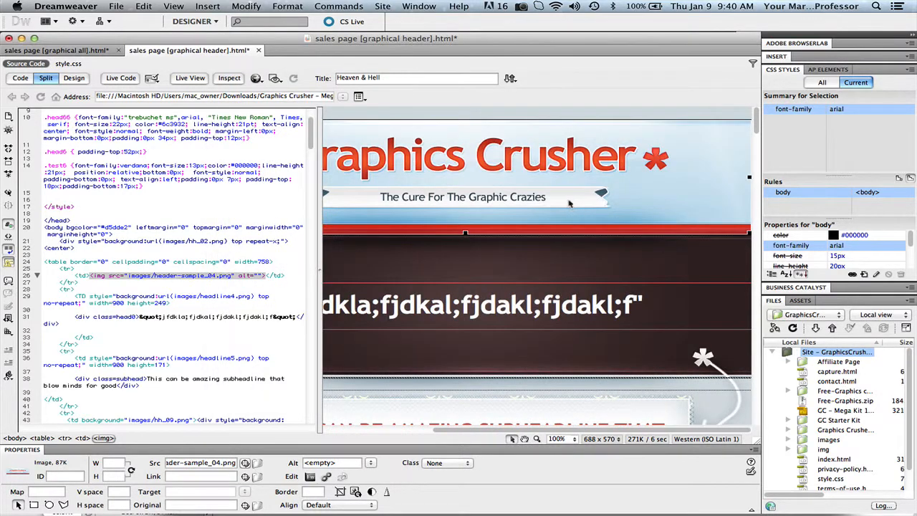
{"action": "scroll", "coordinate": [484, 192], "scroll_direction": "left", "scroll_amount": 5}
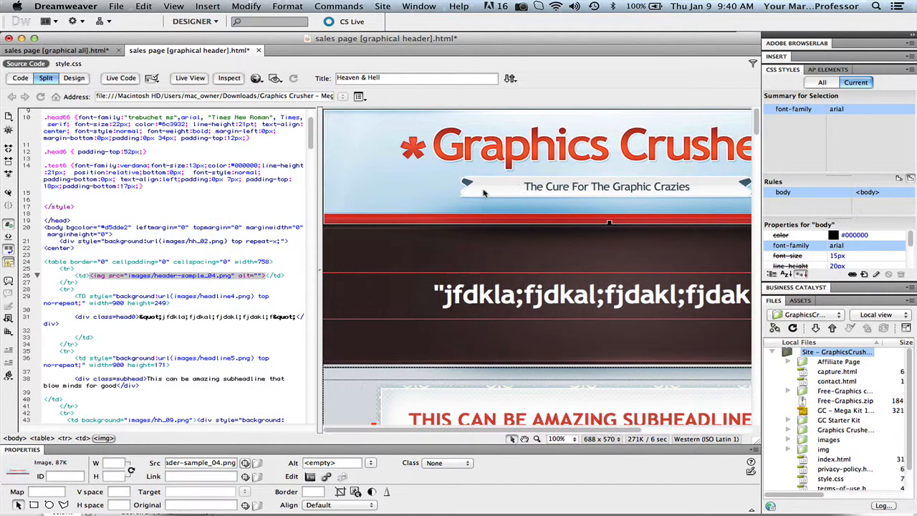
{"action": "double_click", "coordinate": [608, 224]}
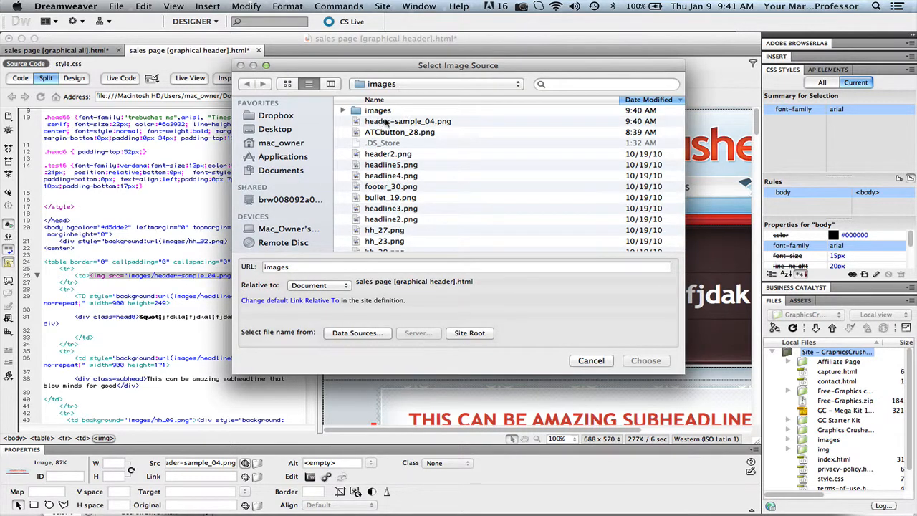
{"action": "left_click", "coordinate": [590, 360]}
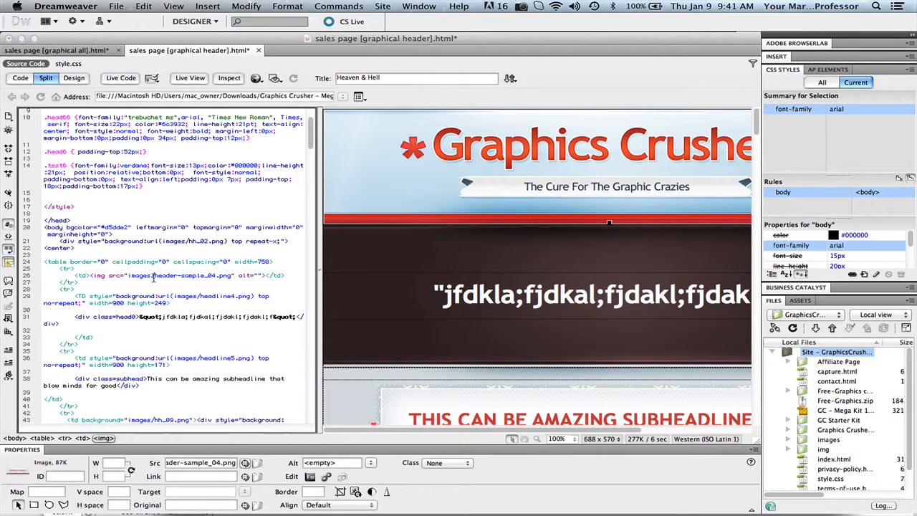
Step: Shorten the header image's source in the code to images/header.png and refresh the page
{"action": "left_click_drag", "start_coordinate": [152, 276], "coordinate": [215, 277]}
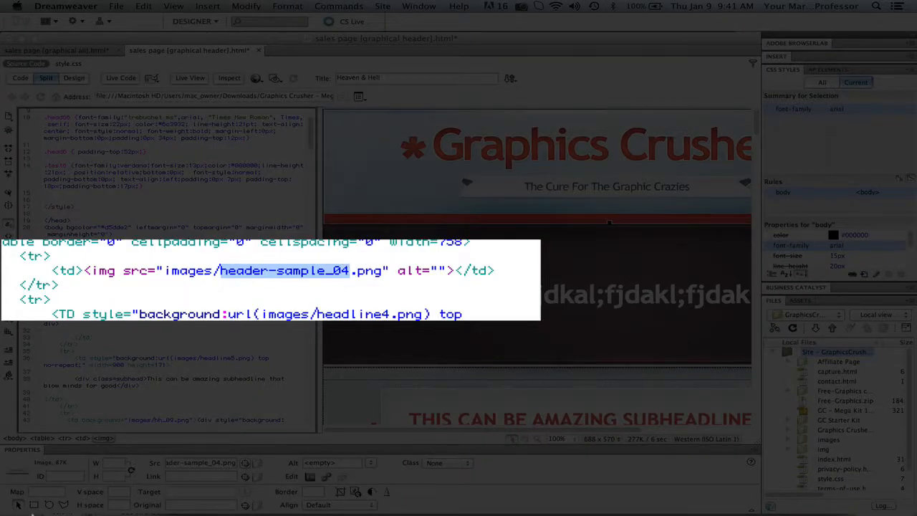
{"action": "left_click", "coordinate": [33, 493]}
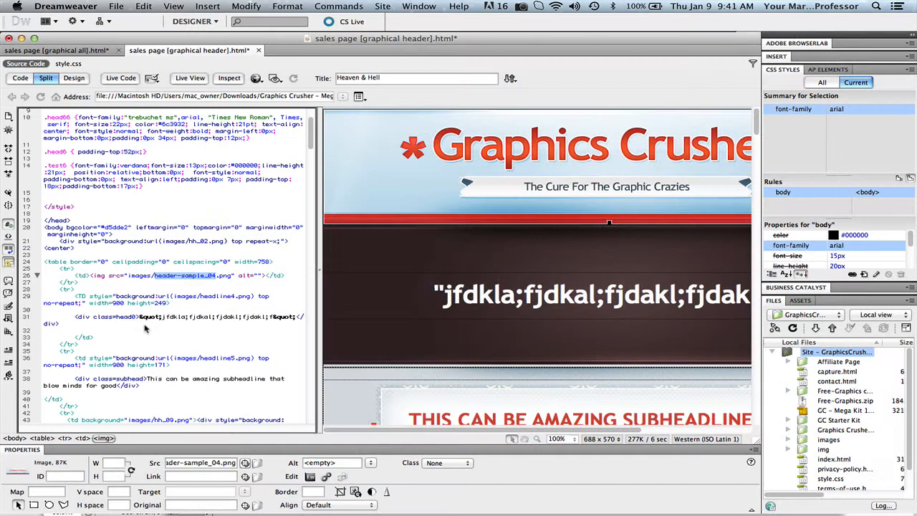
{"action": "left_click", "coordinate": [209, 278]}
{"action": "left_click_drag", "start_coordinate": [214, 276], "coordinate": [177, 280]}
{"action": "key", "text": "BackSpace"}
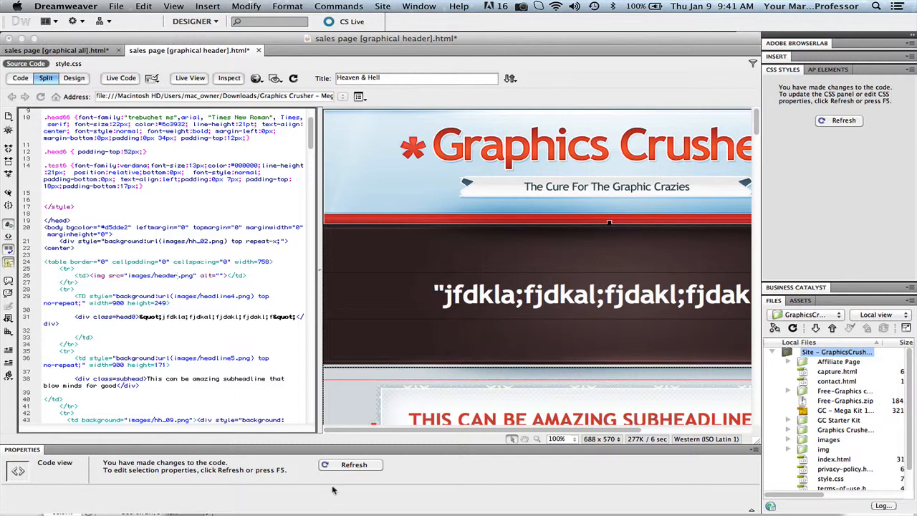
{"action": "left_click", "coordinate": [350, 465]}
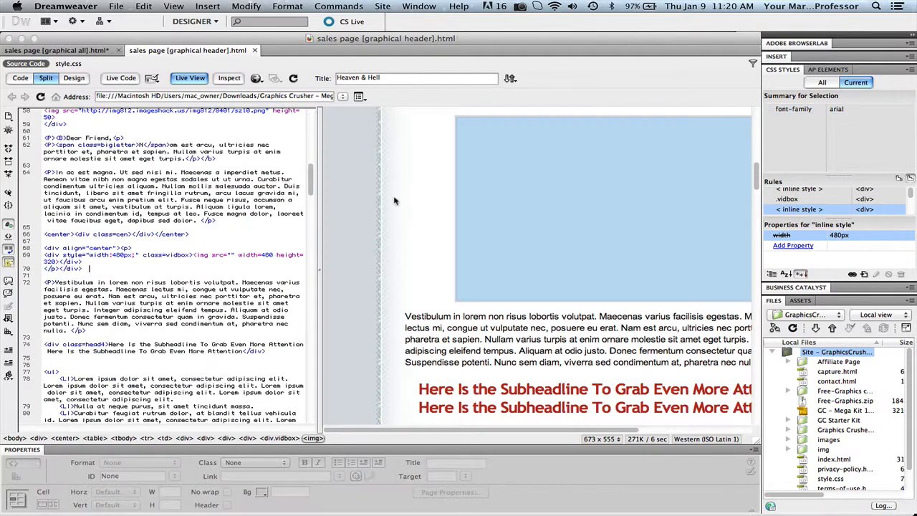
Step: Select the centered vidbox video placeholder's code block, from its opening div align="center" tag through the closing div
{"action": "scroll", "coordinate": [435, 198], "scroll_direction": "up", "scroll_amount": 5}
{"action": "scroll", "coordinate": [435, 198], "scroll_direction": "down", "scroll_amount": 3}
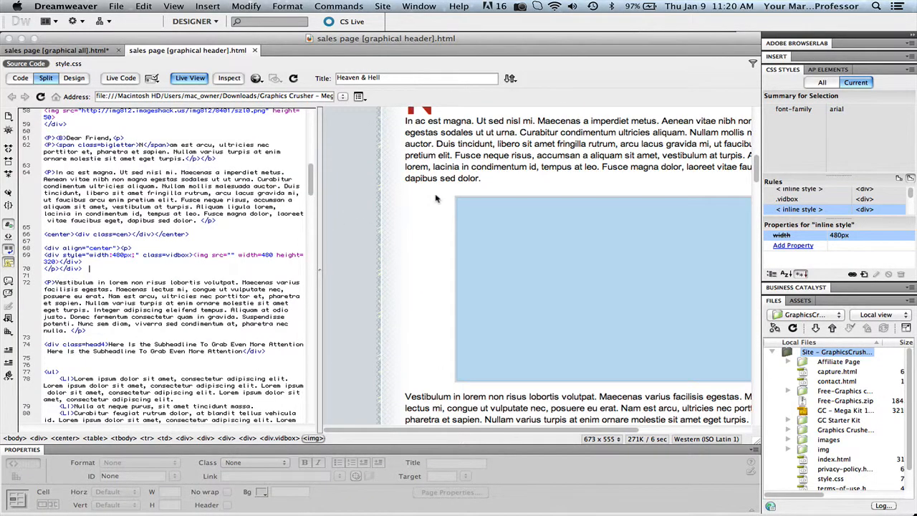
{"action": "right_click", "coordinate": [484, 231]}
{"action": "left_click", "coordinate": [474, 234]}
{"action": "left_click_drag", "start_coordinate": [83, 269], "coordinate": [43, 246]}
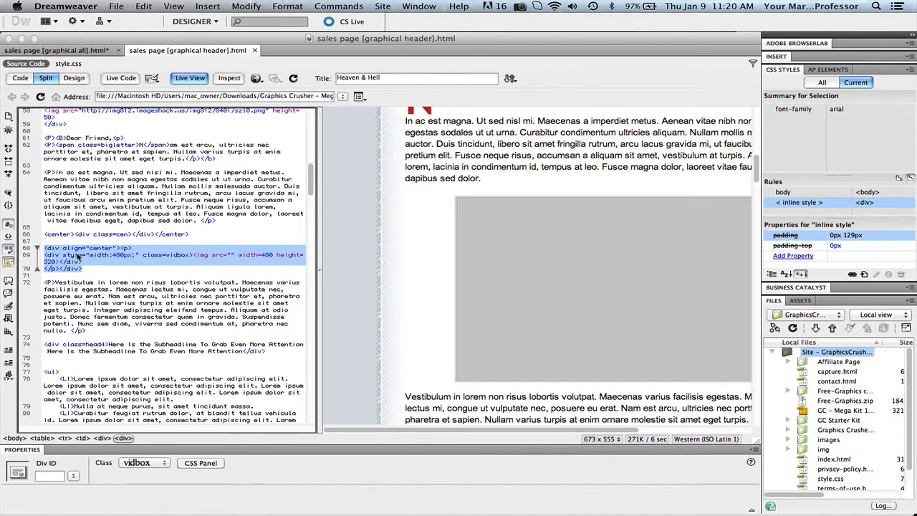
{"action": "left_click", "coordinate": [84, 269]}
{"action": "left_click_drag", "start_coordinate": [83, 268], "coordinate": [43, 246]}
{"action": "scroll", "coordinate": [446, 288], "scroll_direction": "up", "scroll_amount": 5}
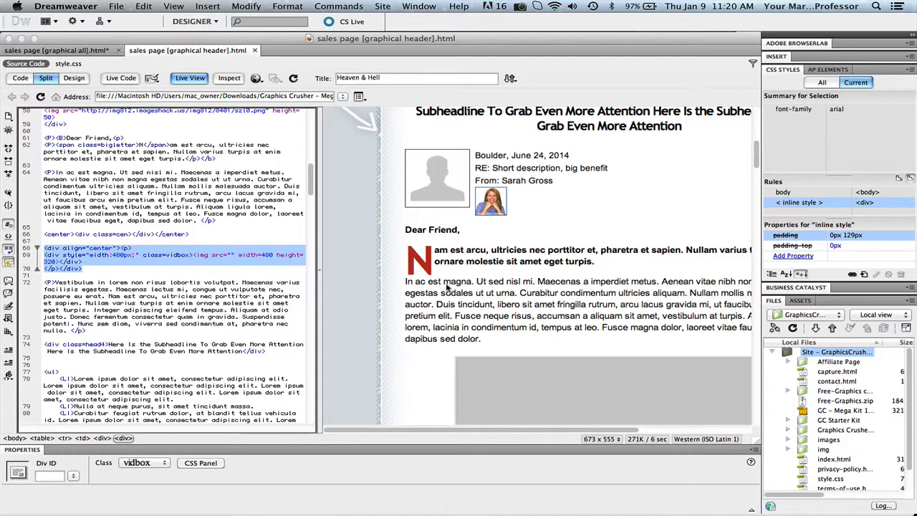
{"action": "scroll", "coordinate": [445, 288], "scroll_direction": "up", "scroll_amount": 6}
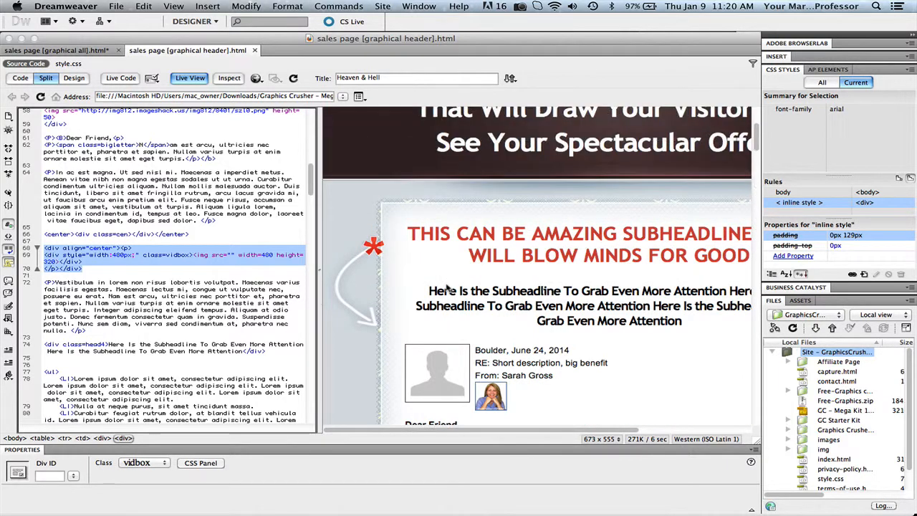
{"action": "scroll", "coordinate": [445, 288], "scroll_direction": "up", "scroll_amount": 1}
{"action": "scroll", "coordinate": [446, 287], "scroll_direction": "down", "scroll_amount": 1}
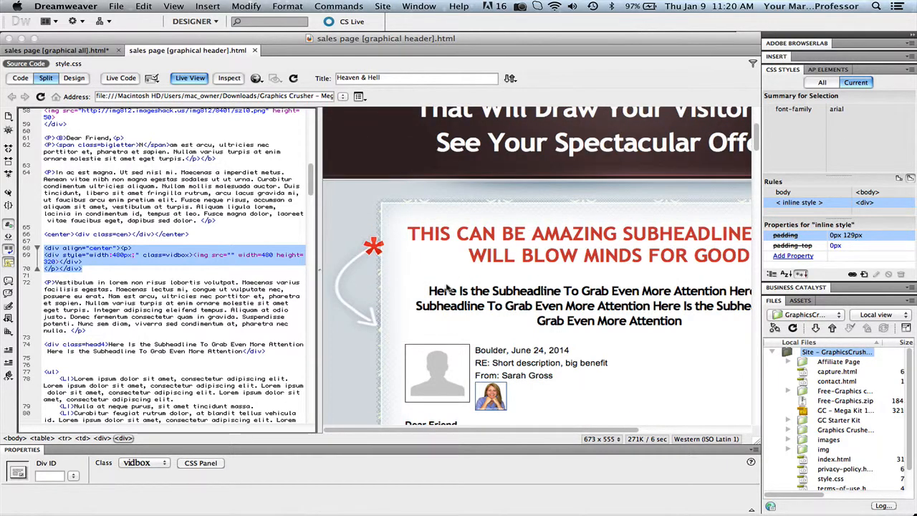